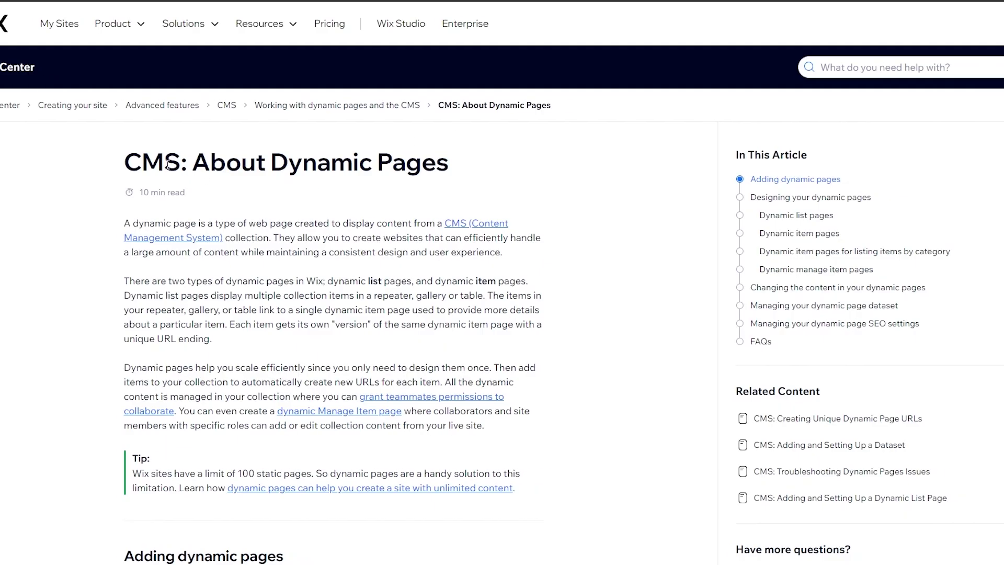
Highlight the article's opening sentence defining dynamic pages
{"action": "left_click_drag", "start_coordinate": [163, 161], "coordinate": [193, 161]}
{"action": "left_click_drag", "start_coordinate": [163, 217], "coordinate": [256, 212]}
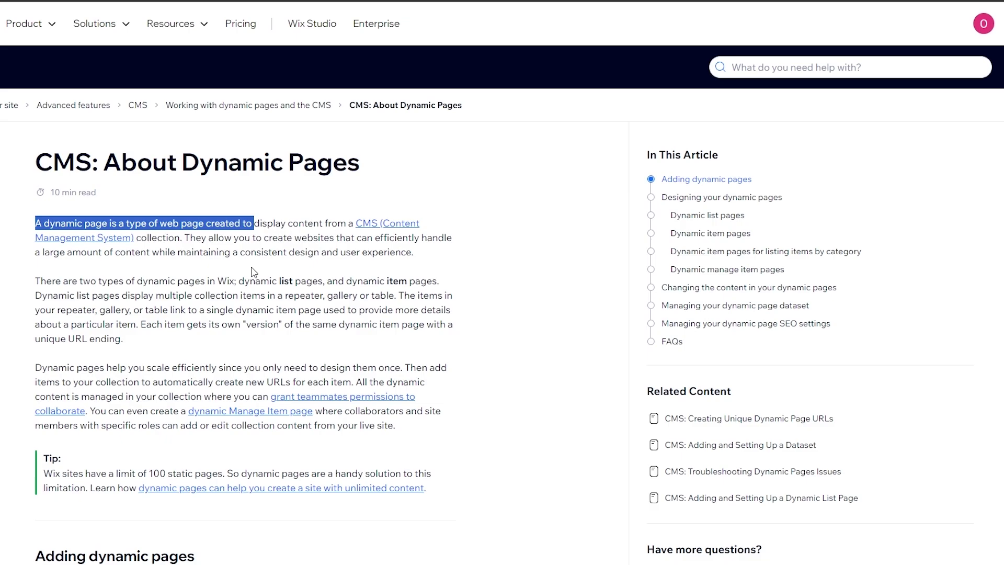
Highlight the 'consistent design and user experience' phrase and move down to the 'Adding dynamic pages' section
{"action": "left_click_drag", "start_coordinate": [257, 252], "coordinate": [396, 252]}
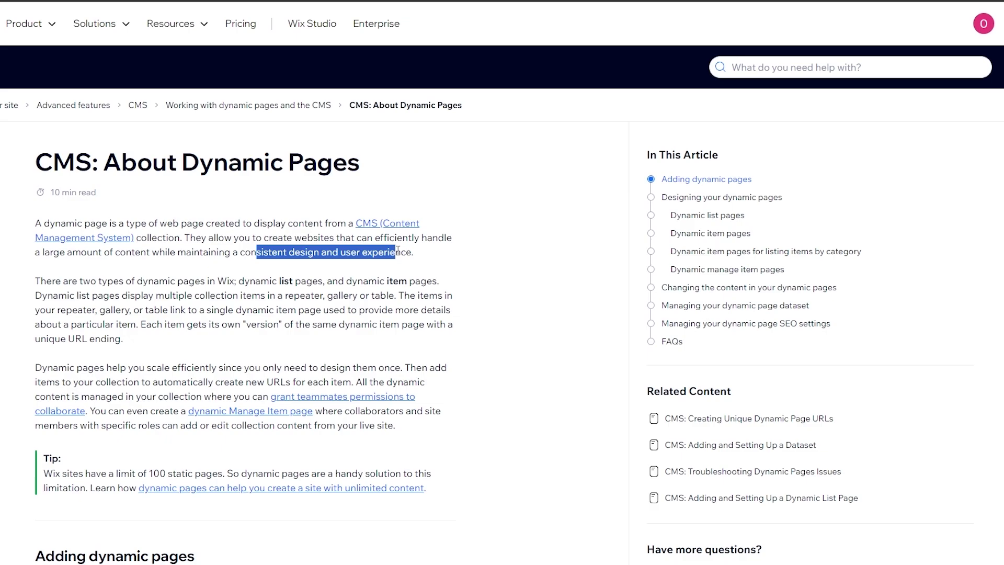
{"action": "left_click", "coordinate": [422, 235]}
{"action": "scroll", "coordinate": [423, 236], "scroll_direction": "down", "scroll_amount": 15}
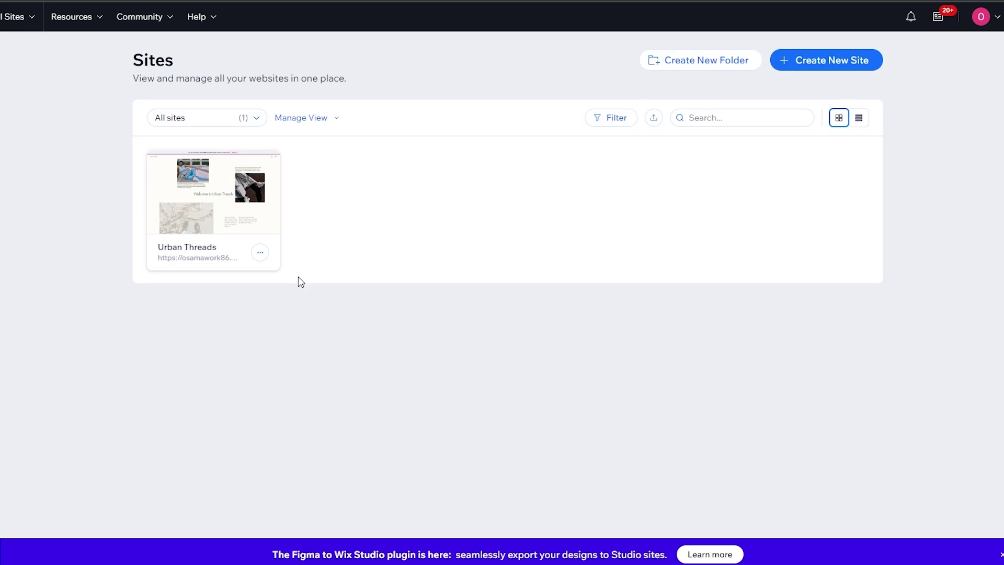
Open the Urban Threads site in the editor and scroll through its Home page
{"action": "mouse_move", "coordinate": [253, 210]}
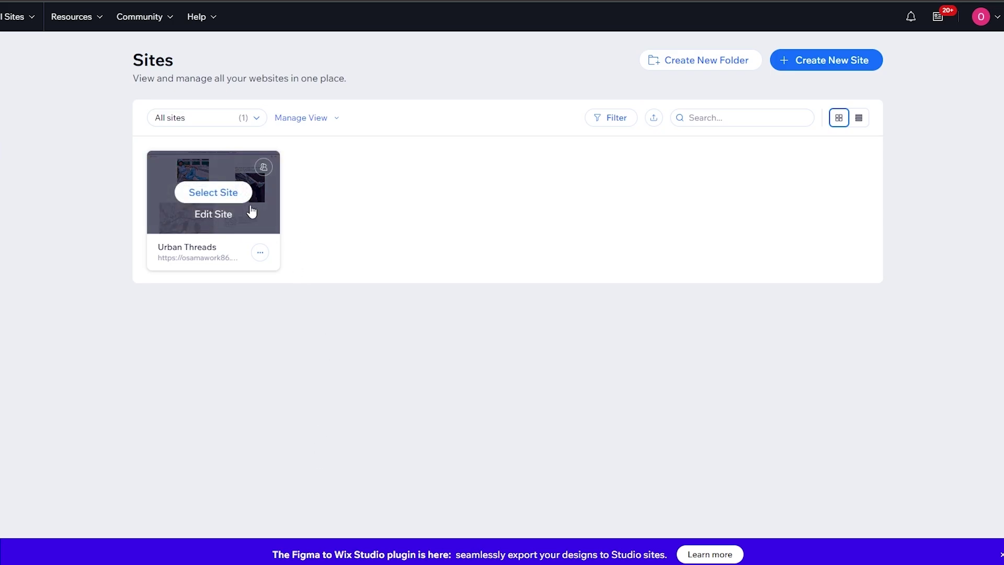
{"action": "left_click", "coordinate": [211, 222]}
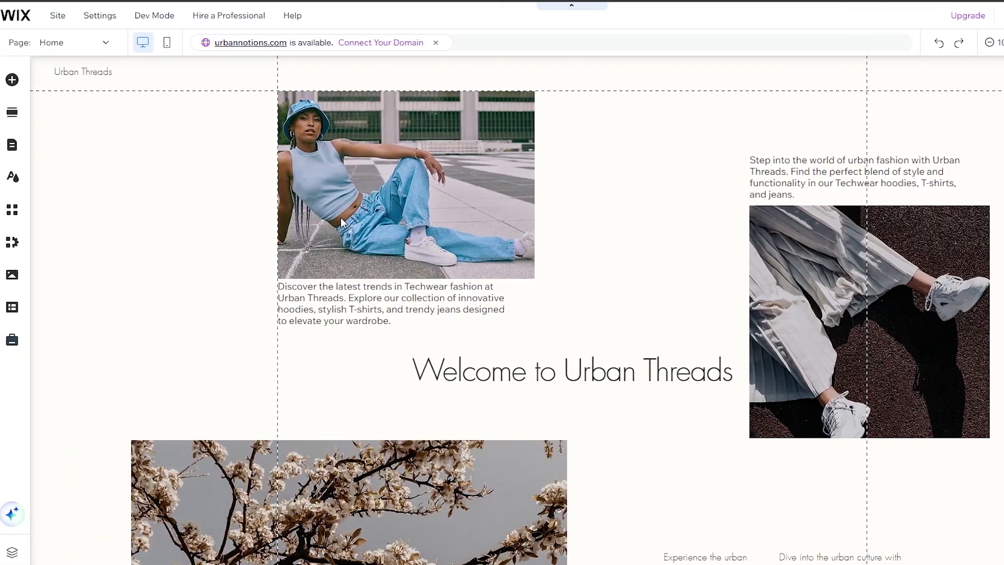
{"action": "scroll", "coordinate": [208, 218], "scroll_direction": "down", "scroll_amount": 5}
{"action": "scroll", "coordinate": [344, 218], "scroll_direction": "down", "scroll_amount": 15}
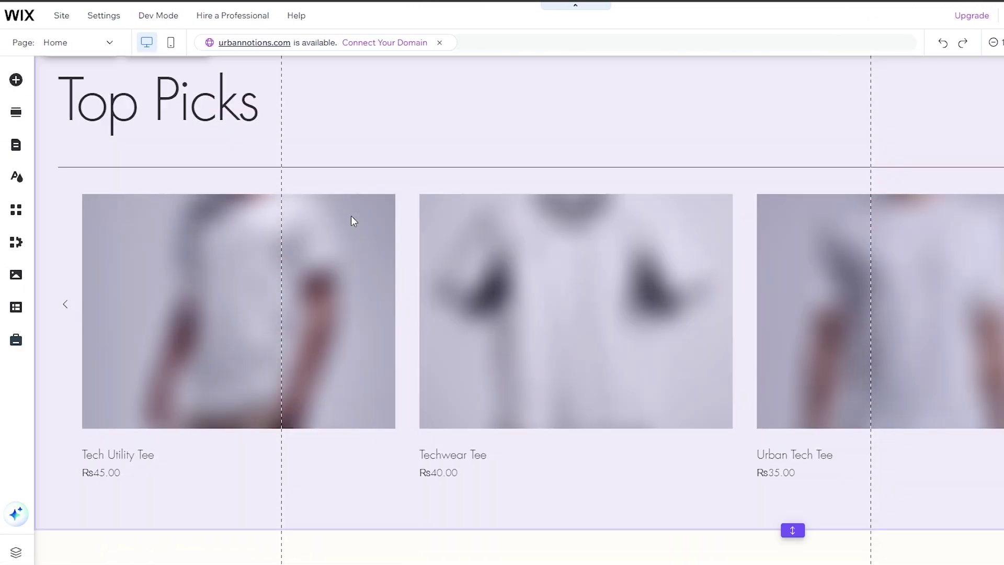
{"action": "scroll", "coordinate": [350, 215], "scroll_direction": "up", "scroll_amount": 19}
{"action": "scroll", "coordinate": [349, 220], "scroll_direction": "up", "scroll_amount": 2}
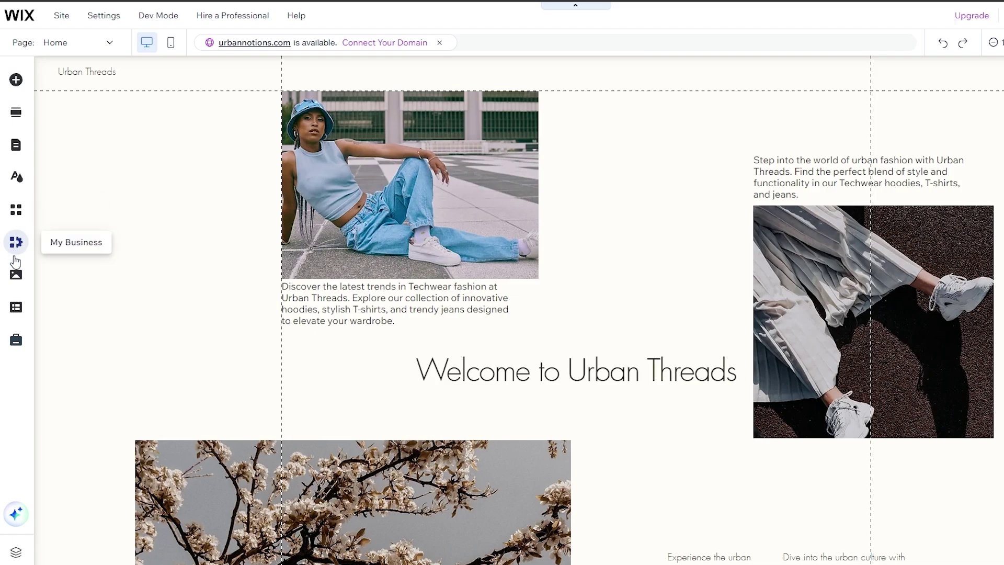
Add the CMS to the site and browse Your Collections and Learn More sections
{"action": "left_click", "coordinate": [15, 313]}
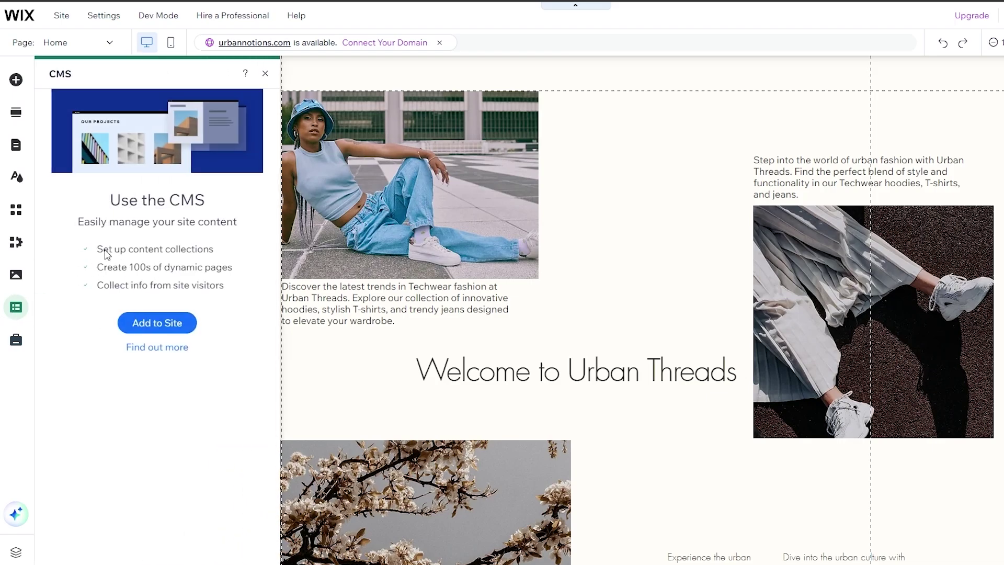
{"action": "left_click", "coordinate": [139, 325]}
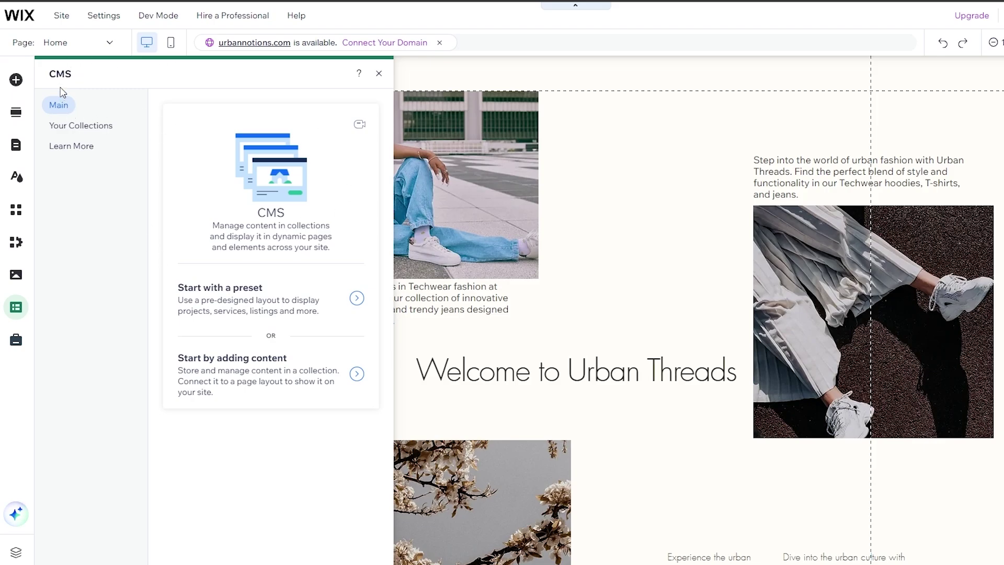
{"action": "left_click", "coordinate": [61, 127]}
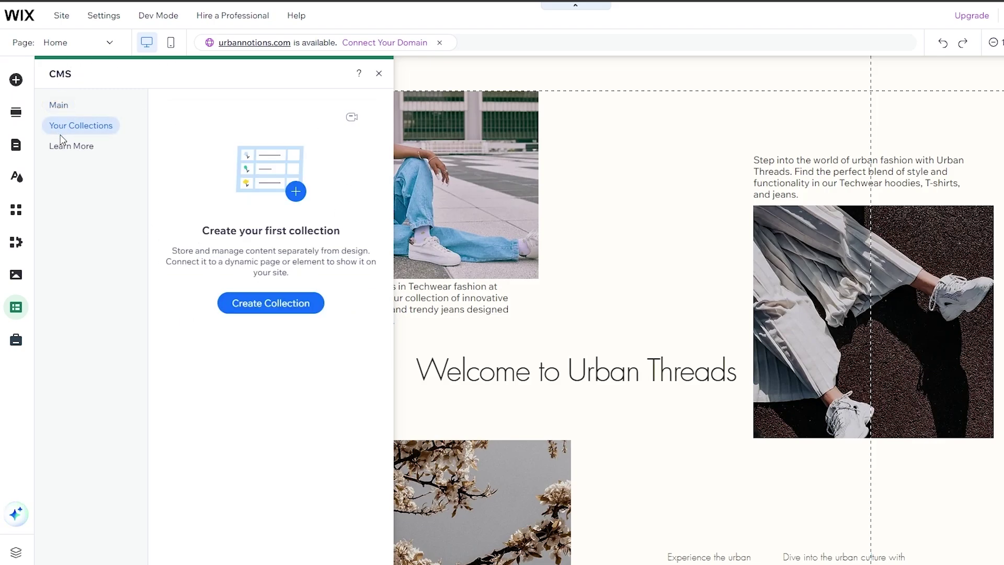
{"action": "left_click", "coordinate": [64, 153]}
{"action": "left_click", "coordinate": [61, 105]}
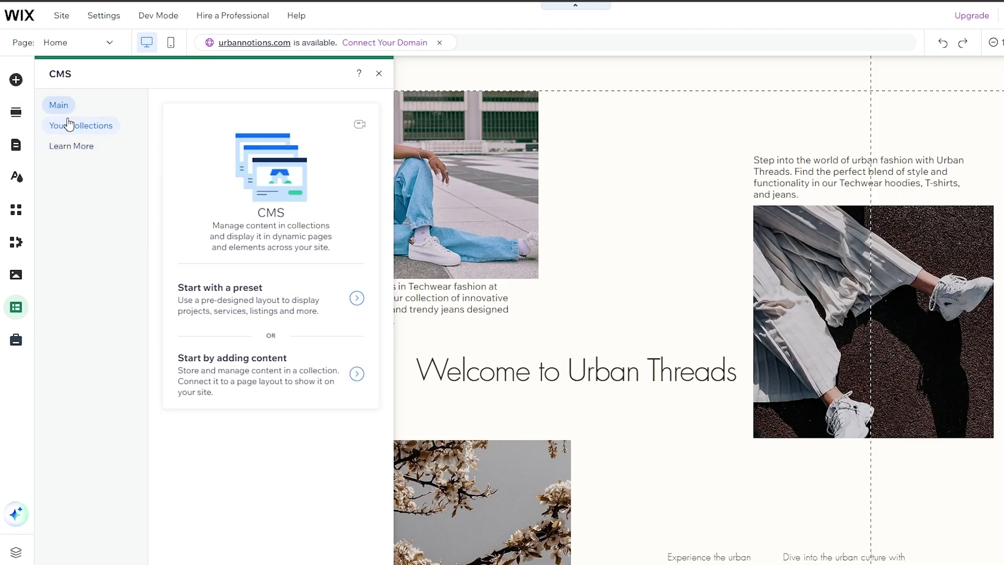
Start creating a collection, cancel it, and return to the CMS Main overview
{"action": "left_click", "coordinate": [71, 128]}
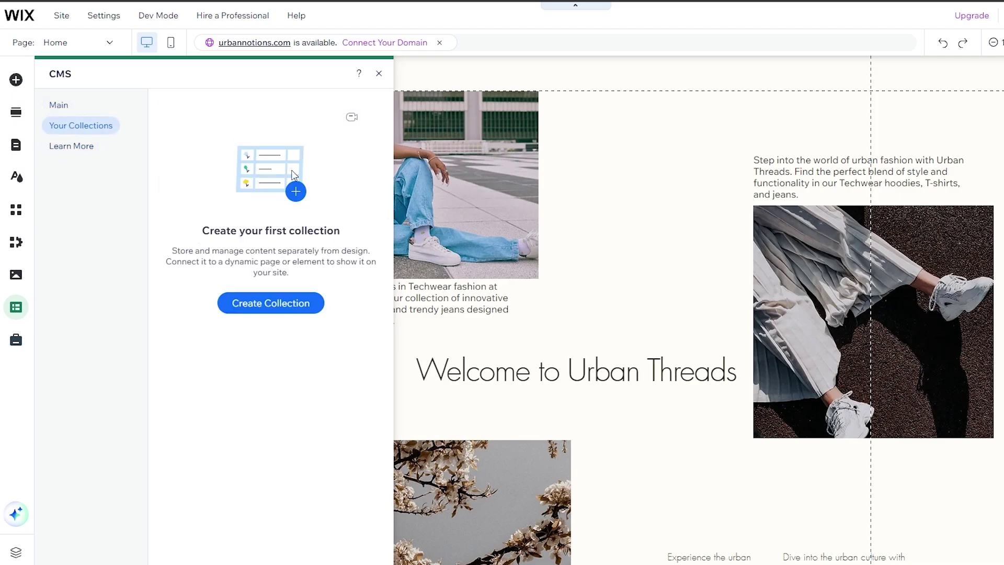
{"action": "left_click", "coordinate": [307, 310]}
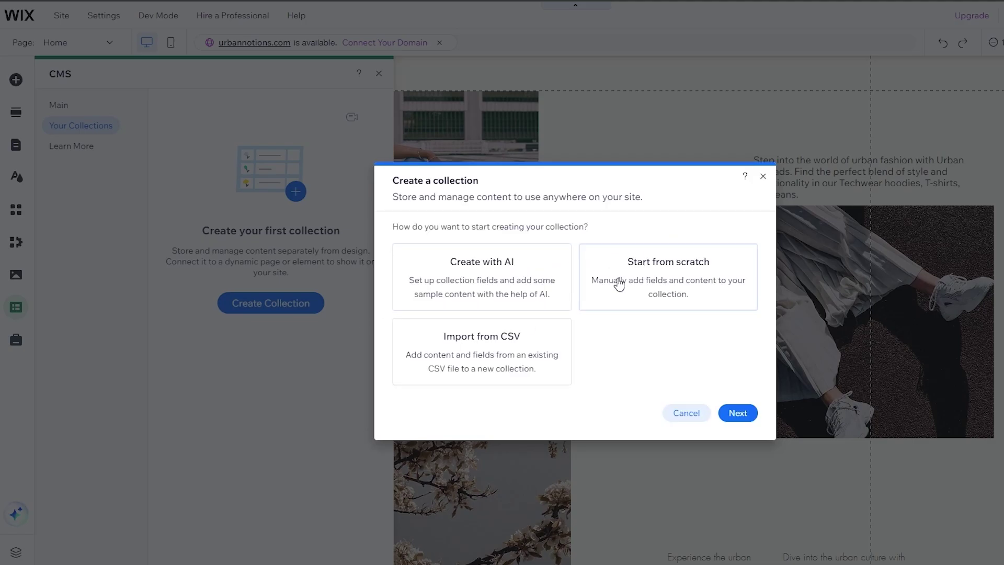
{"action": "left_click", "coordinate": [687, 413]}
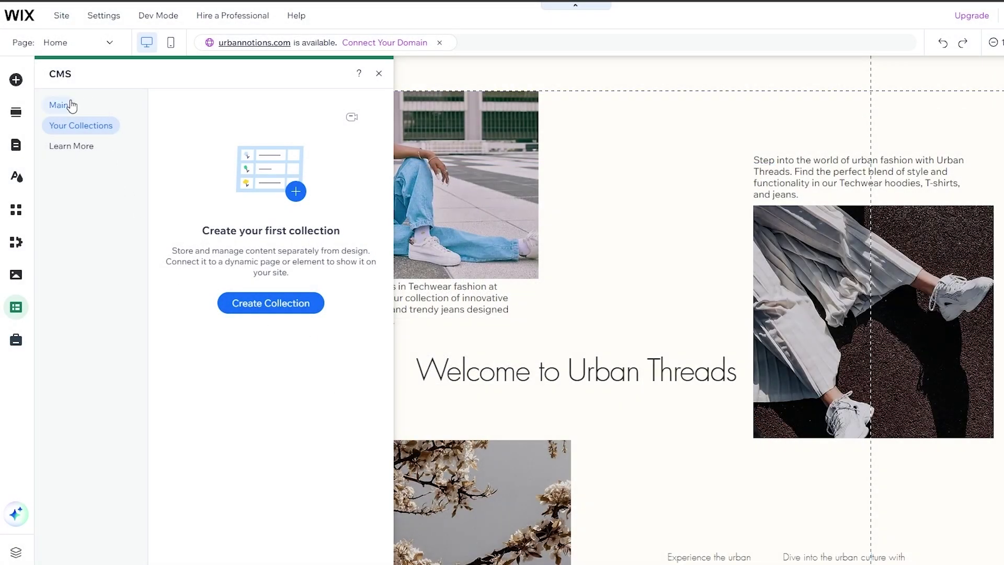
{"action": "left_click", "coordinate": [72, 106]}
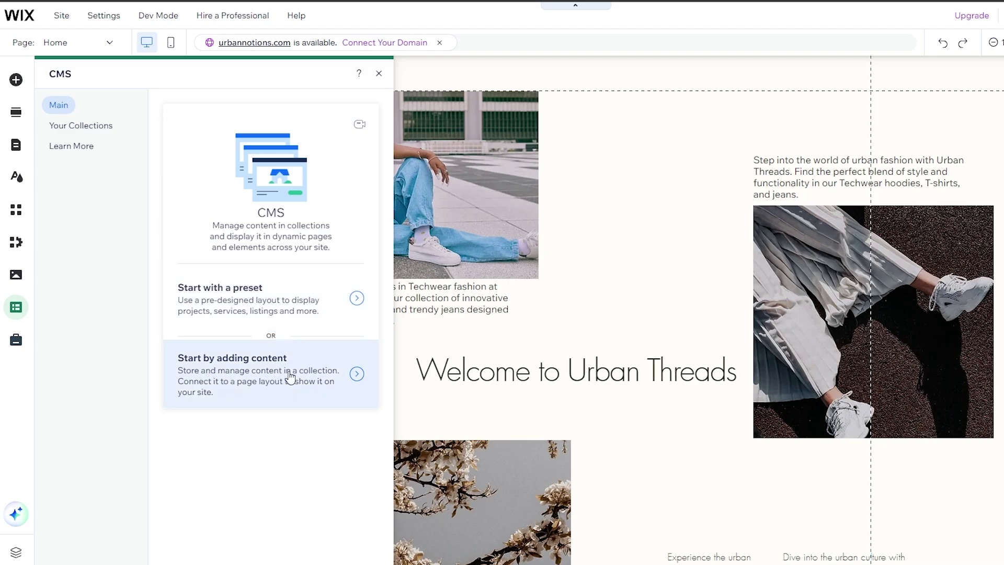
Browse the list of ready-made CMS presets
{"action": "left_click", "coordinate": [310, 292]}
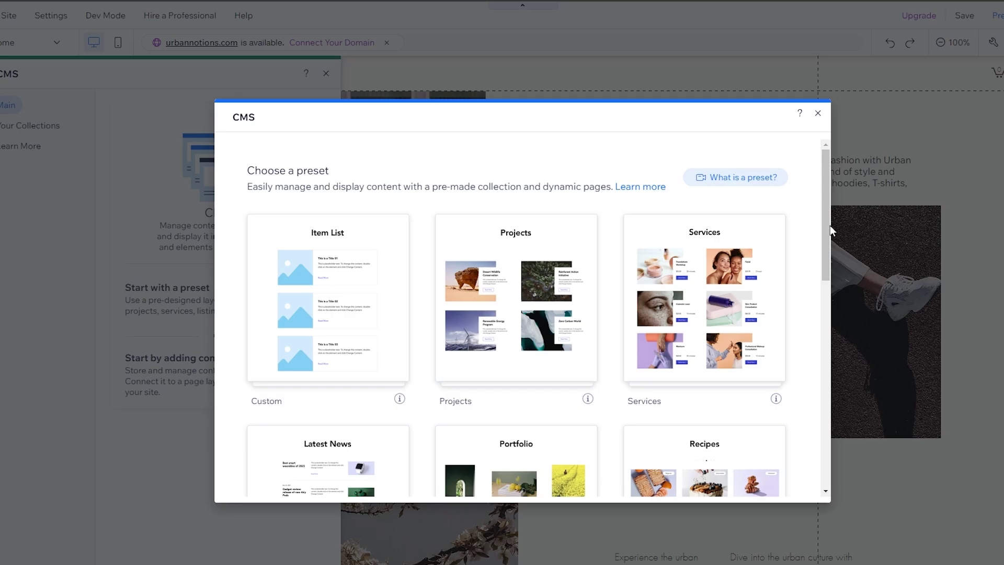
{"action": "scroll", "coordinate": [406, 271], "scroll_direction": "down", "scroll_amount": 3}
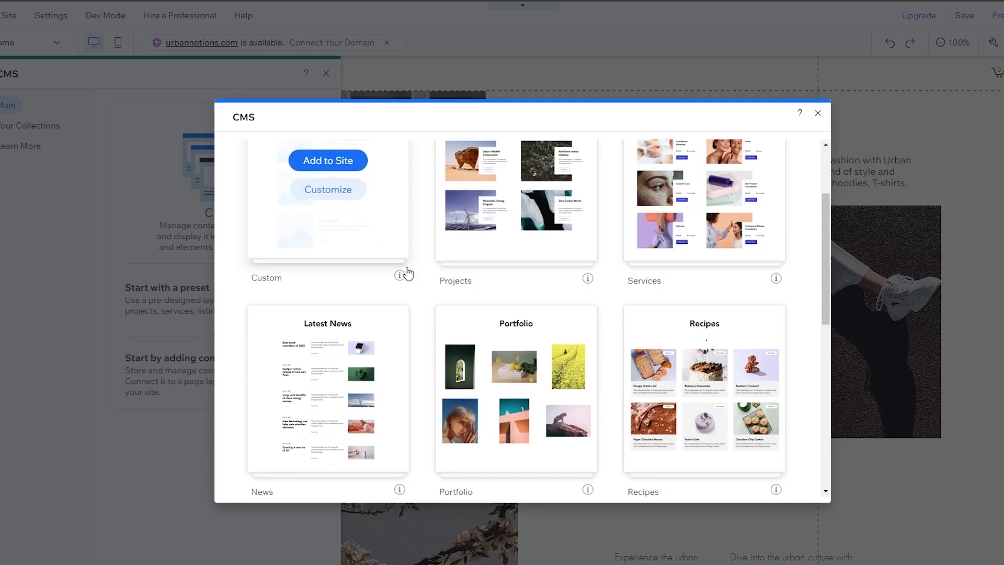
{"action": "scroll", "coordinate": [415, 274], "scroll_direction": "down", "scroll_amount": 5}
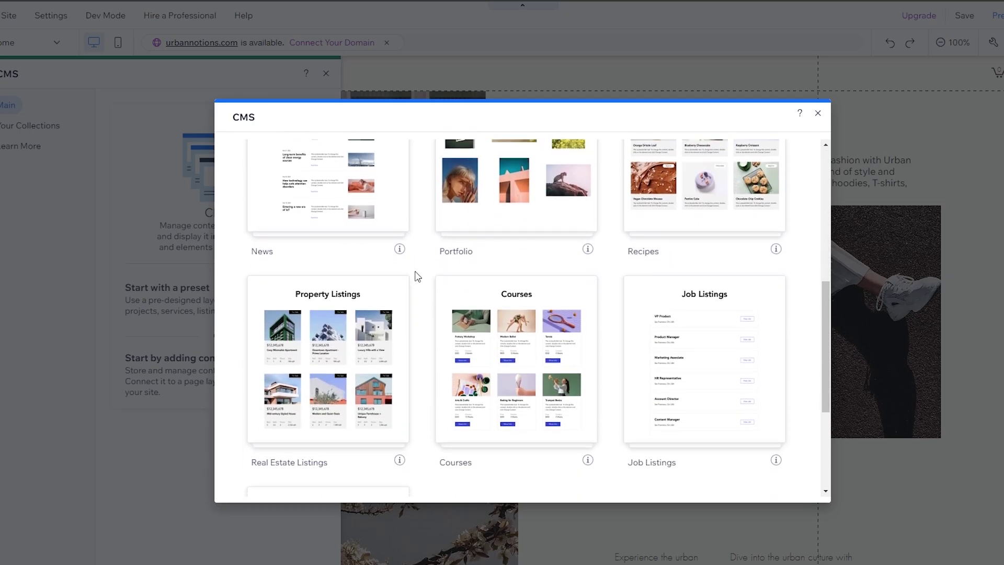
{"action": "scroll", "coordinate": [416, 277], "scroll_direction": "down", "scroll_amount": 3}
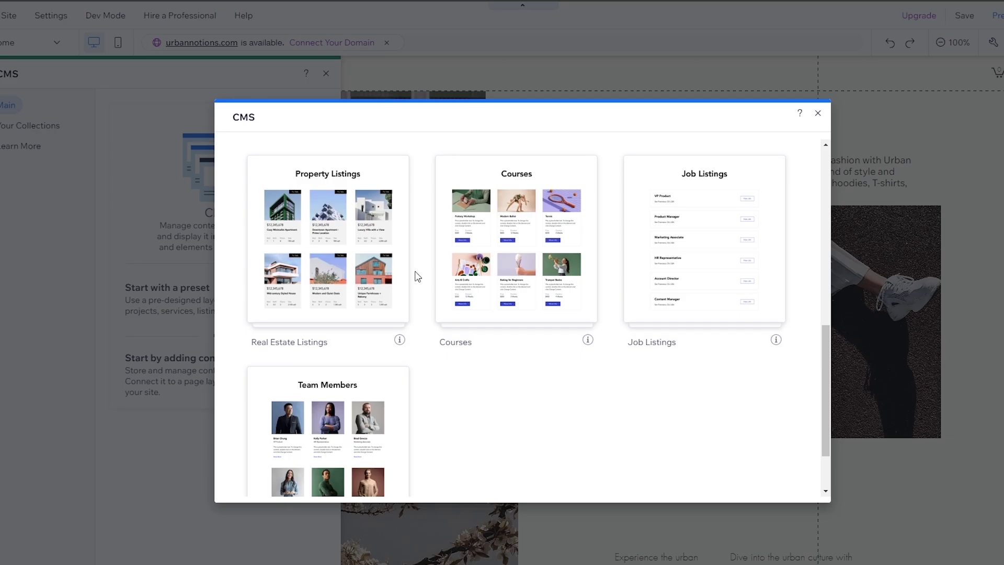
{"action": "scroll", "coordinate": [417, 327], "scroll_direction": "down", "scroll_amount": 2}
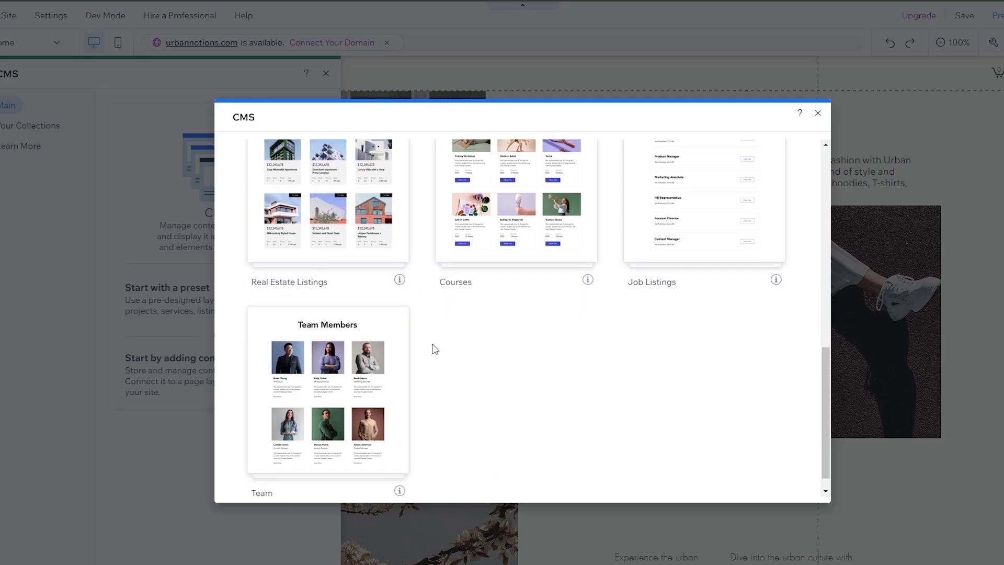
{"action": "scroll", "coordinate": [433, 348], "scroll_direction": "up", "scroll_amount": 8}
{"action": "scroll", "coordinate": [433, 349], "scroll_direction": "down", "scroll_amount": 1}
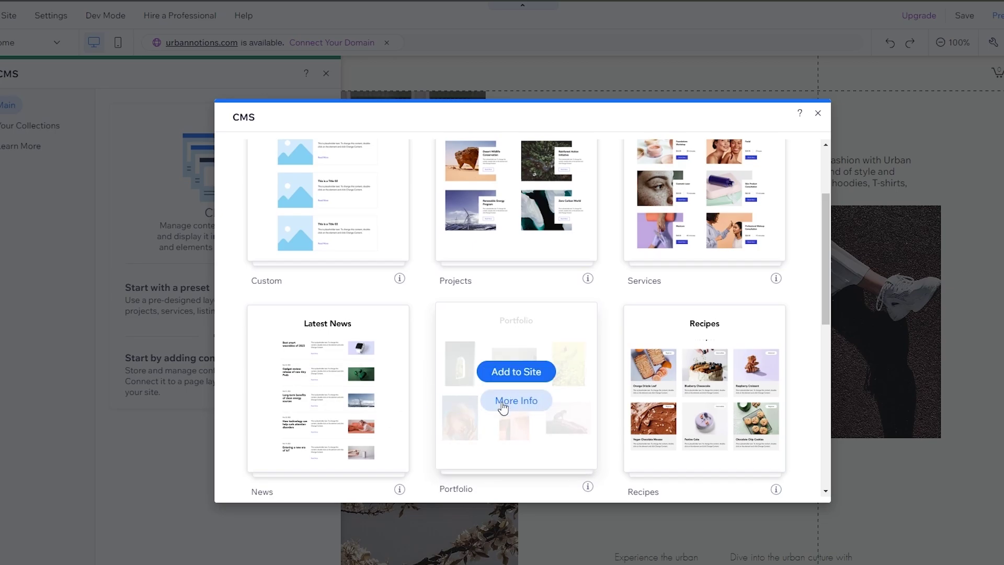
Review what the Portfolio preset includes, then add the Portfolio preset to the site
{"action": "left_click", "coordinate": [503, 403]}
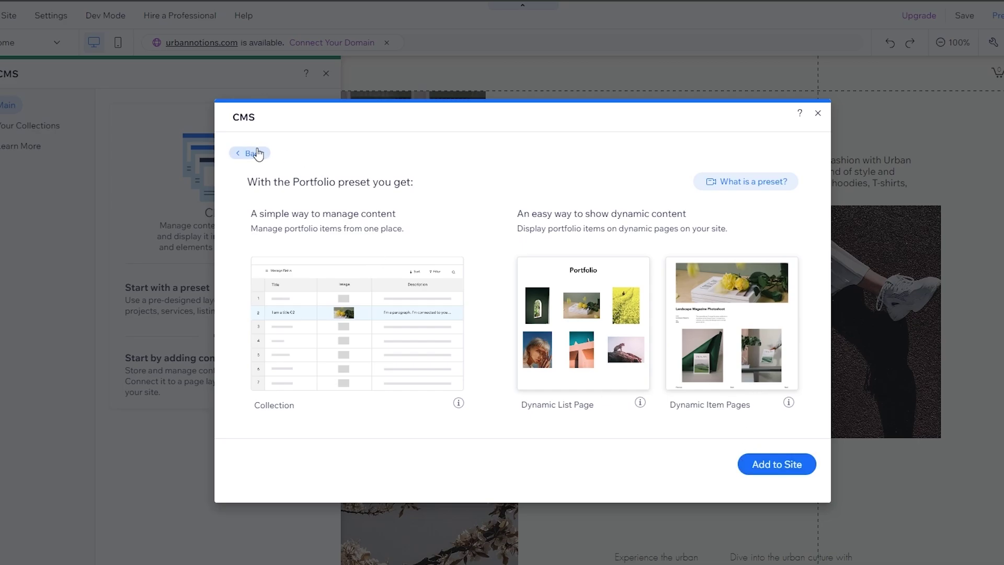
{"action": "left_click", "coordinate": [254, 153]}
{"action": "scroll", "coordinate": [542, 374], "scroll_direction": "down", "scroll_amount": 5}
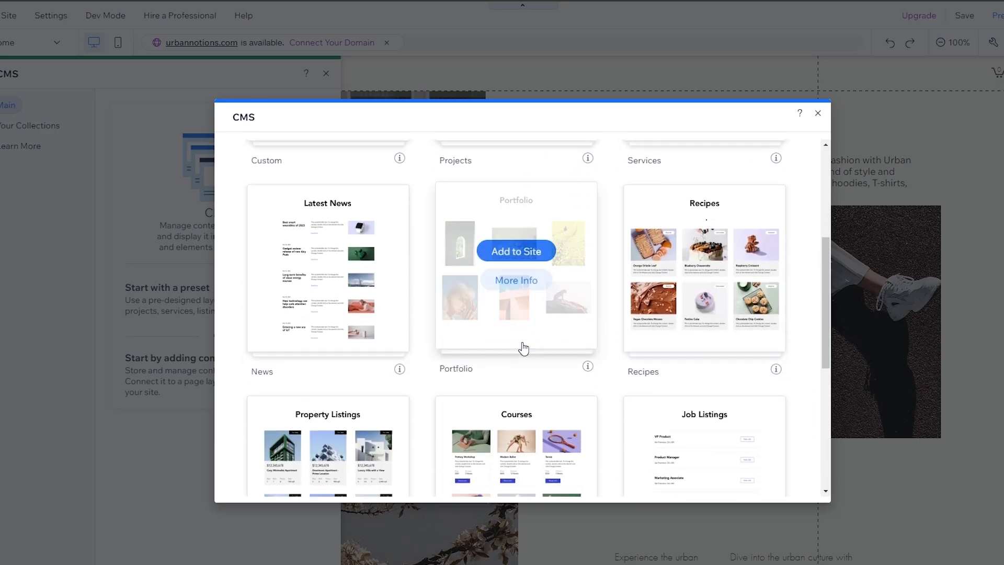
{"action": "left_click", "coordinate": [537, 253]}
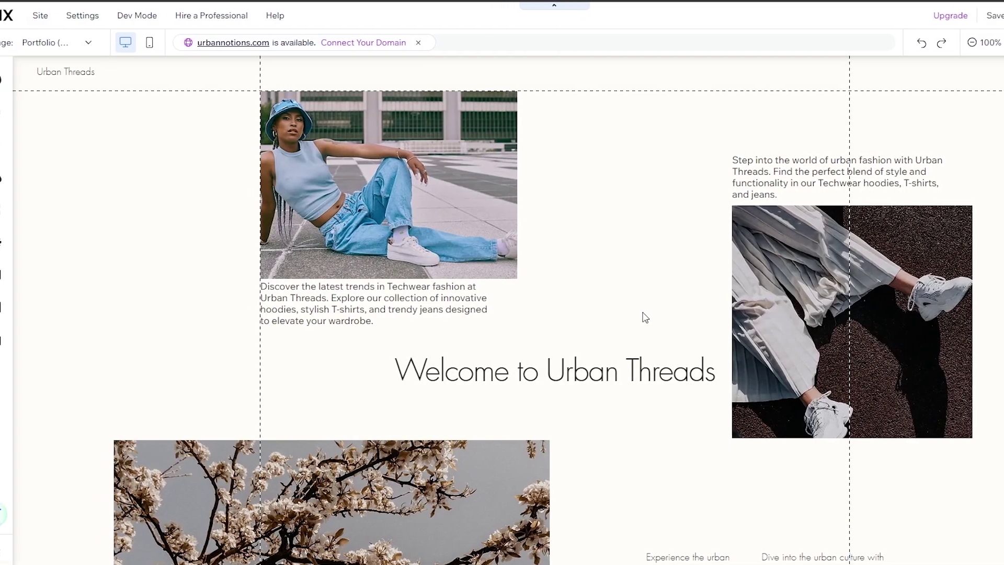
Scroll down the newly created Portfolio page
{"action": "scroll", "coordinate": [354, 397], "scroll_direction": "down", "scroll_amount": 20}
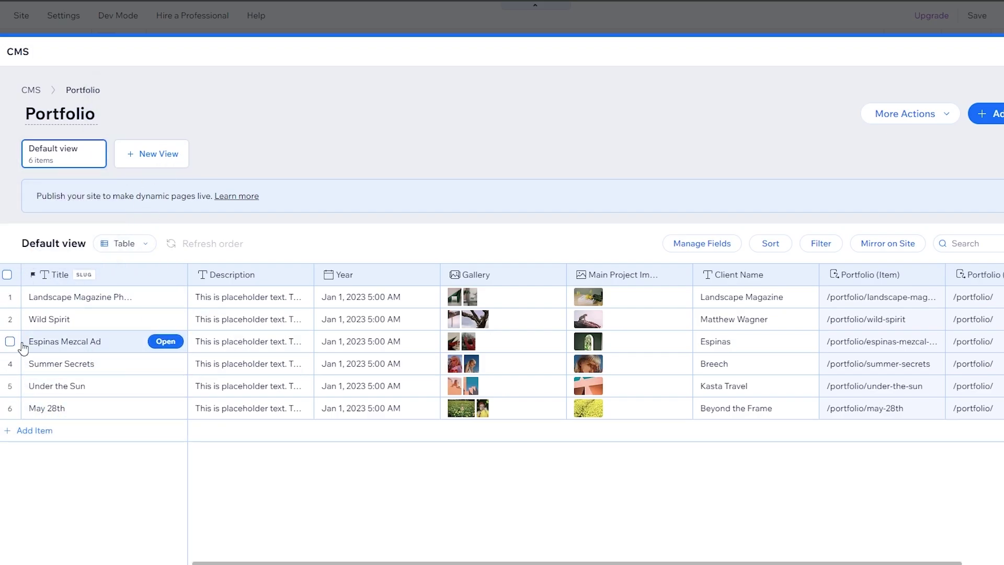
Open the Wild Spirit item and scroll through its title, description, year, gallery and images
{"action": "left_click", "coordinate": [166, 319]}
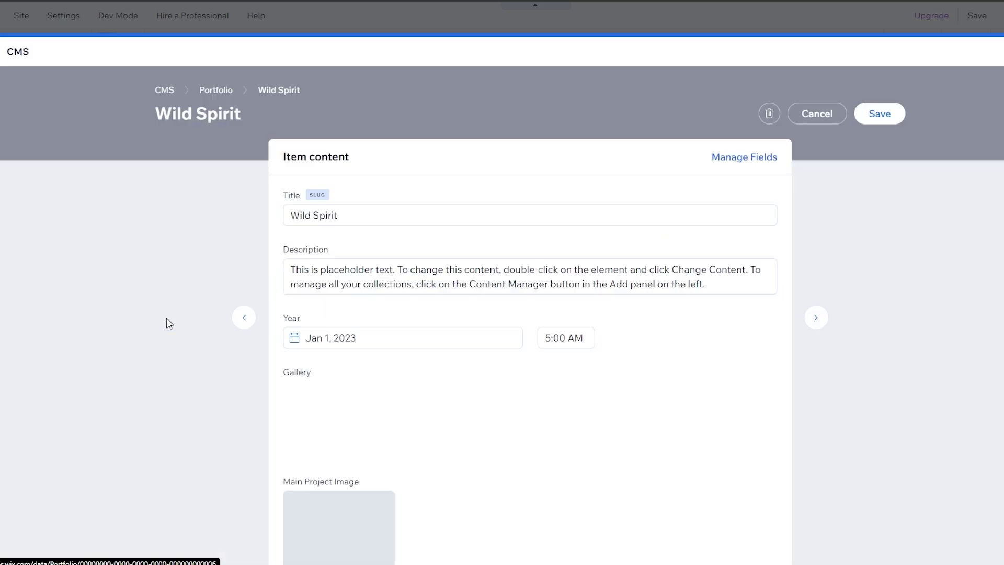
{"action": "scroll", "coordinate": [573, 209], "scroll_direction": "down", "scroll_amount": 3}
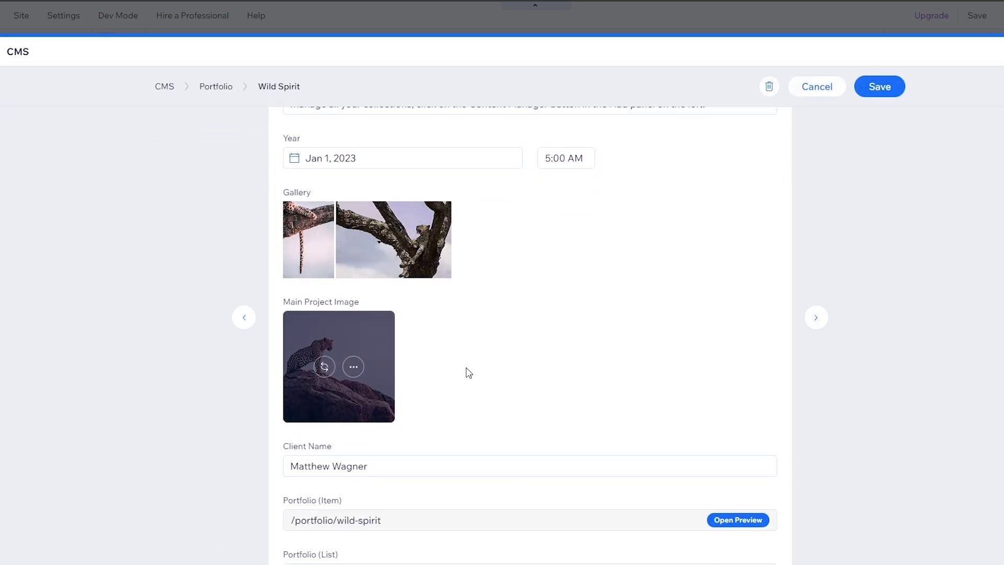
{"action": "scroll", "coordinate": [466, 369], "scroll_direction": "down", "scroll_amount": 2}
{"action": "scroll", "coordinate": [466, 372], "scroll_direction": "up", "scroll_amount": 5}
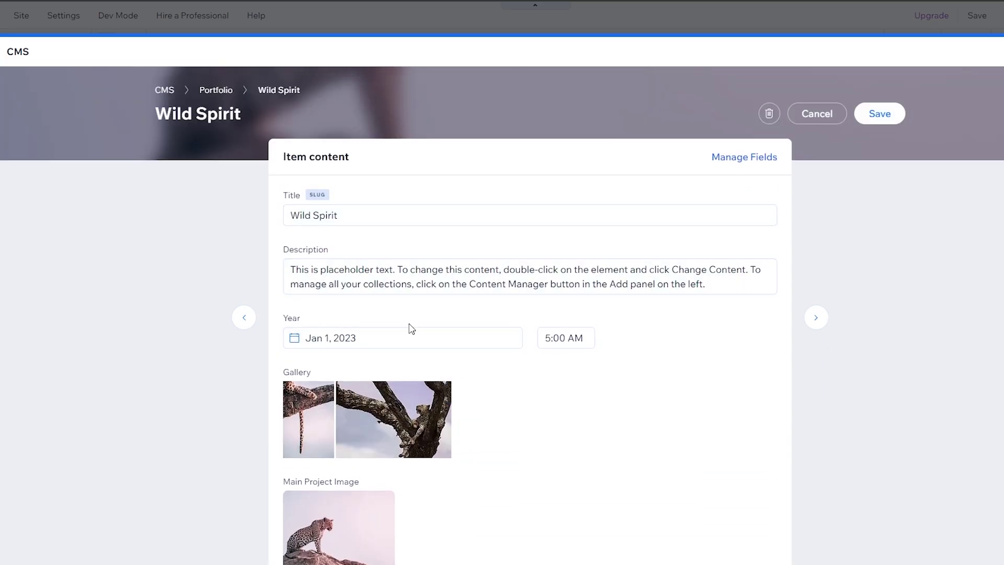
{"action": "scroll", "coordinate": [410, 327], "scroll_direction": "down", "scroll_amount": 5}
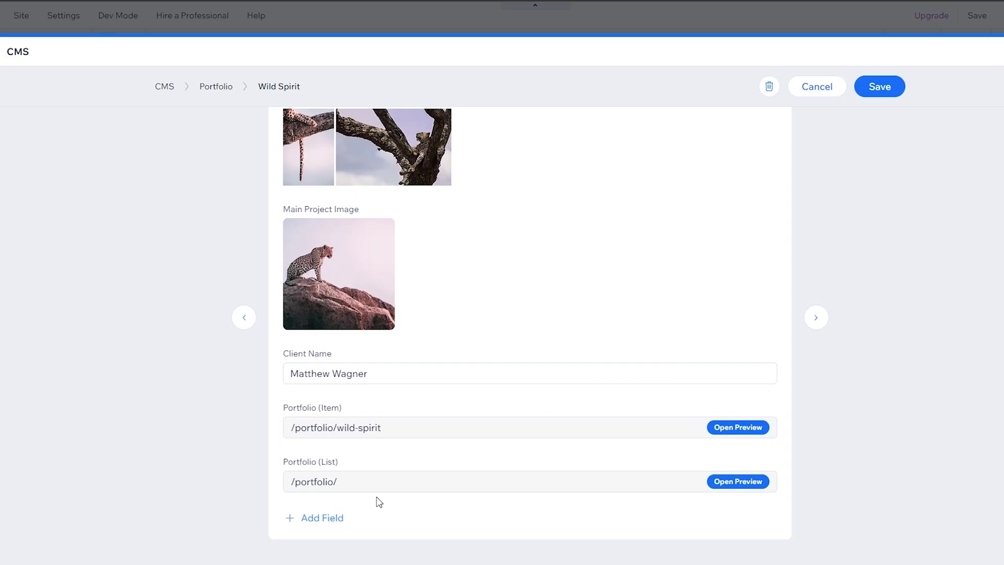
{"action": "scroll", "coordinate": [376, 499], "scroll_direction": "up", "scroll_amount": 5}
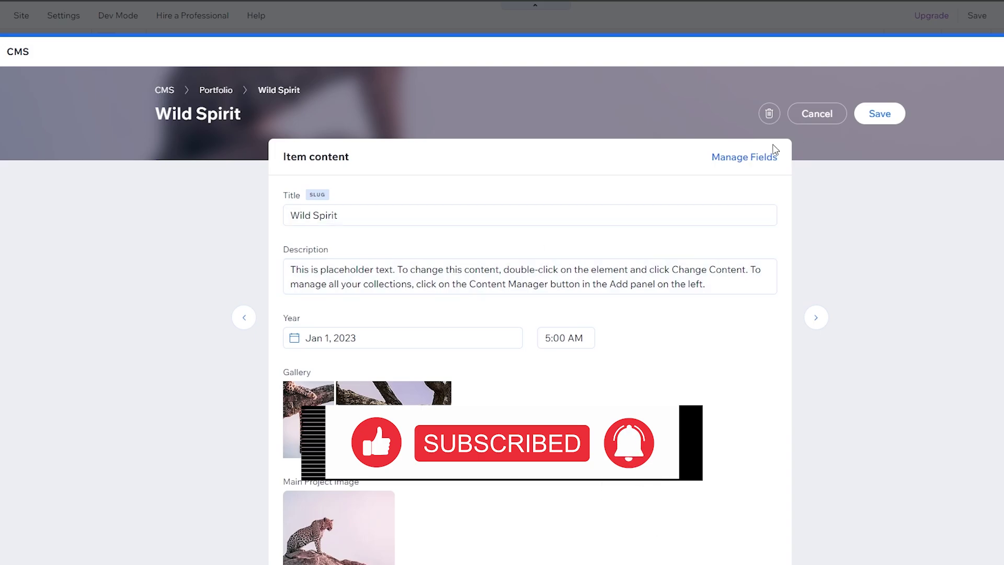
Open Manage Fields and look over the Portfolio fields shown in the item form
{"action": "left_click", "coordinate": [761, 163]}
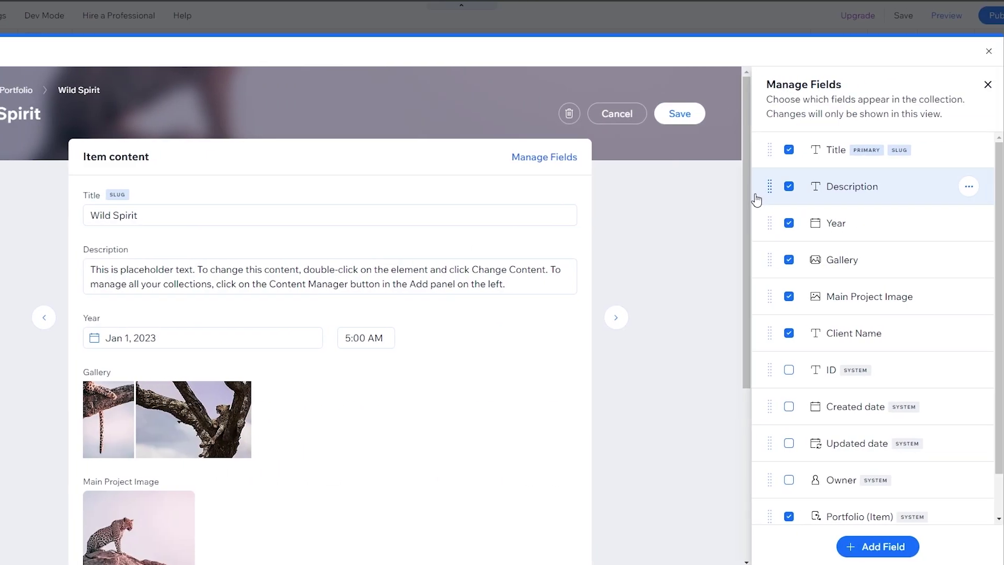
{"action": "scroll", "coordinate": [756, 200], "scroll_direction": "down", "scroll_amount": 1}
{"action": "scroll", "coordinate": [704, 426], "scroll_direction": "down", "scroll_amount": 5}
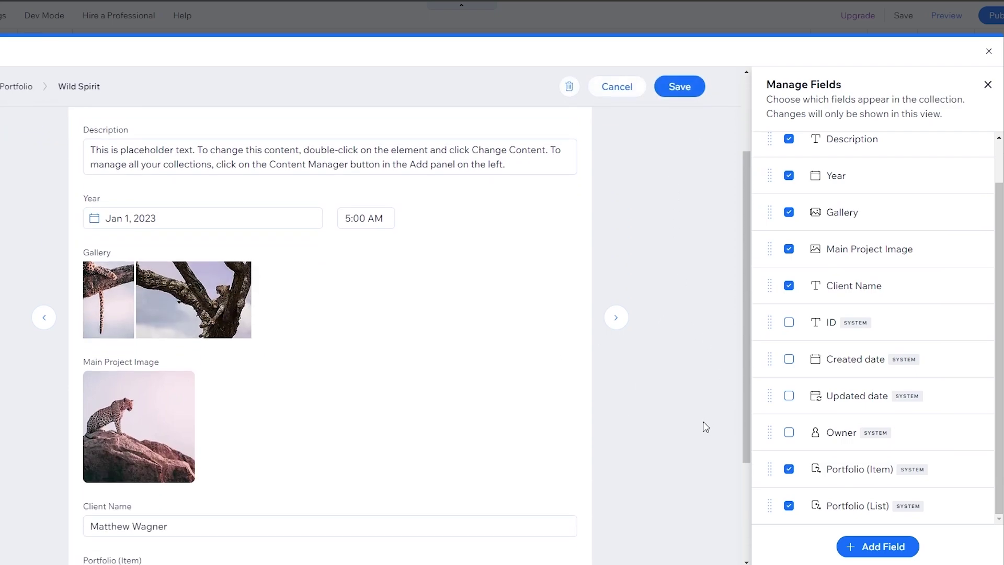
{"action": "scroll", "coordinate": [816, 246], "scroll_direction": "up", "scroll_amount": 1}
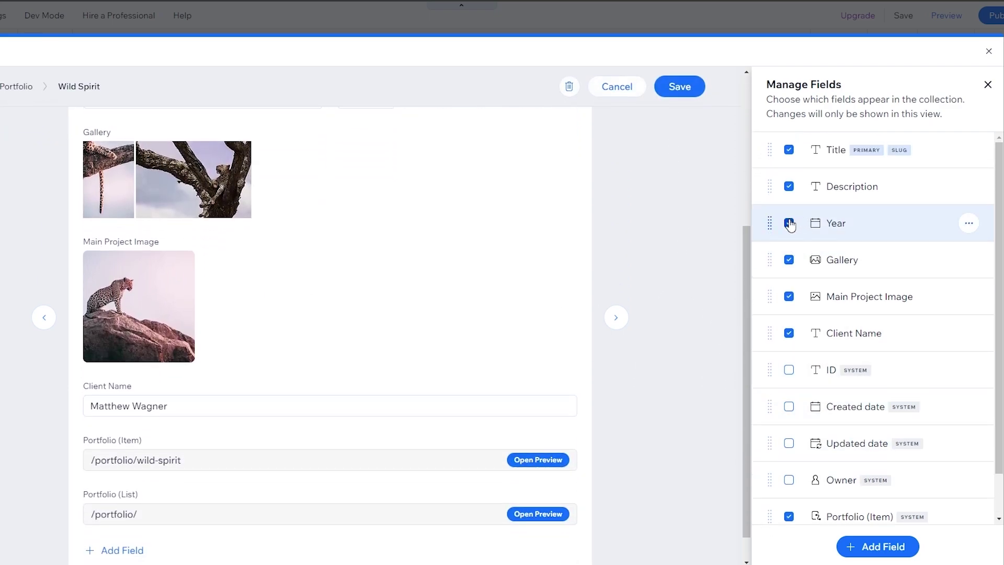
{"action": "scroll", "coordinate": [816, 302], "scroll_direction": "down", "scroll_amount": 1}
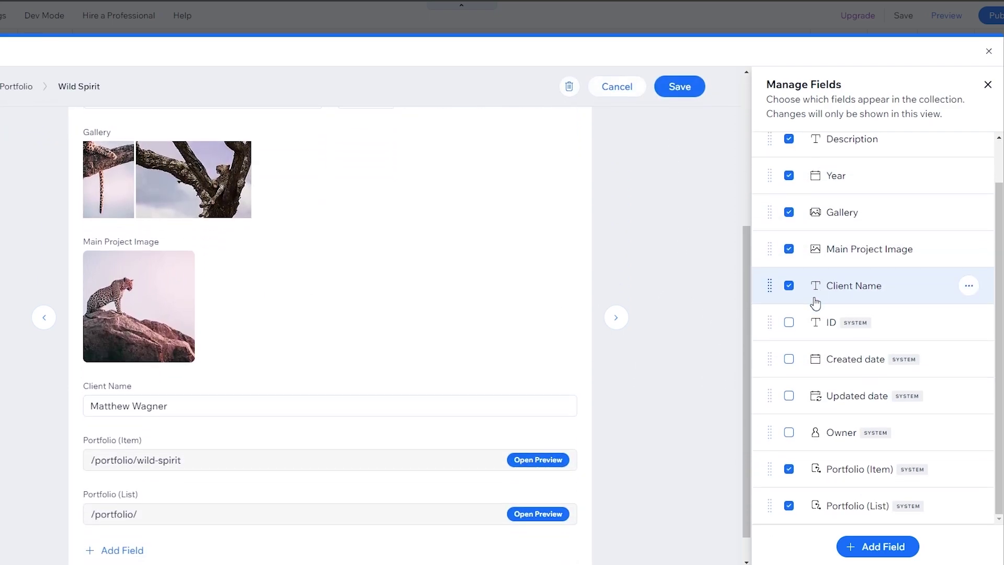
{"action": "scroll", "coordinate": [873, 278], "scroll_direction": "up", "scroll_amount": 1}
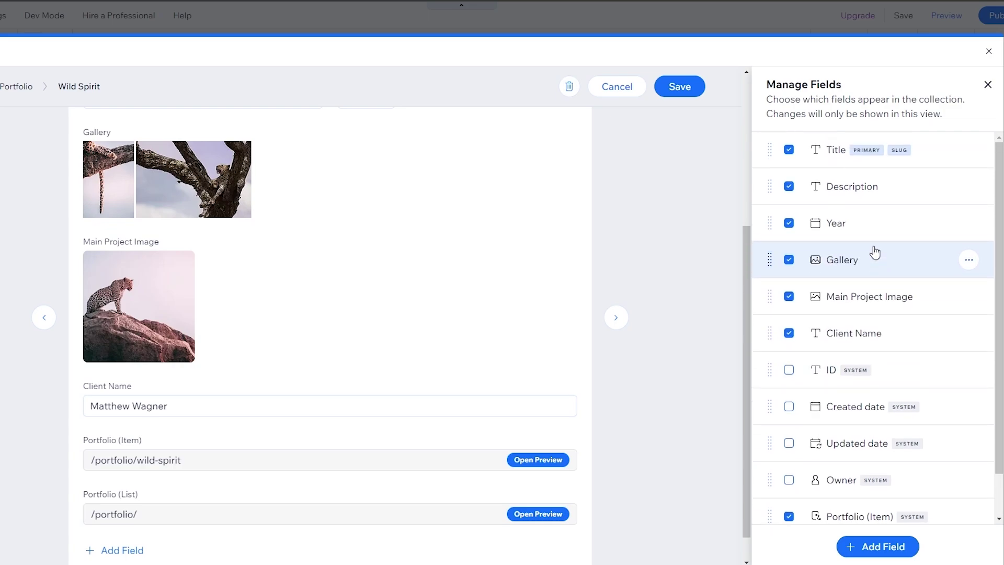
Toggle the ID field, leaving it hidden, and exit the Wild Spirit item without saving
{"action": "left_click", "coordinate": [789, 371]}
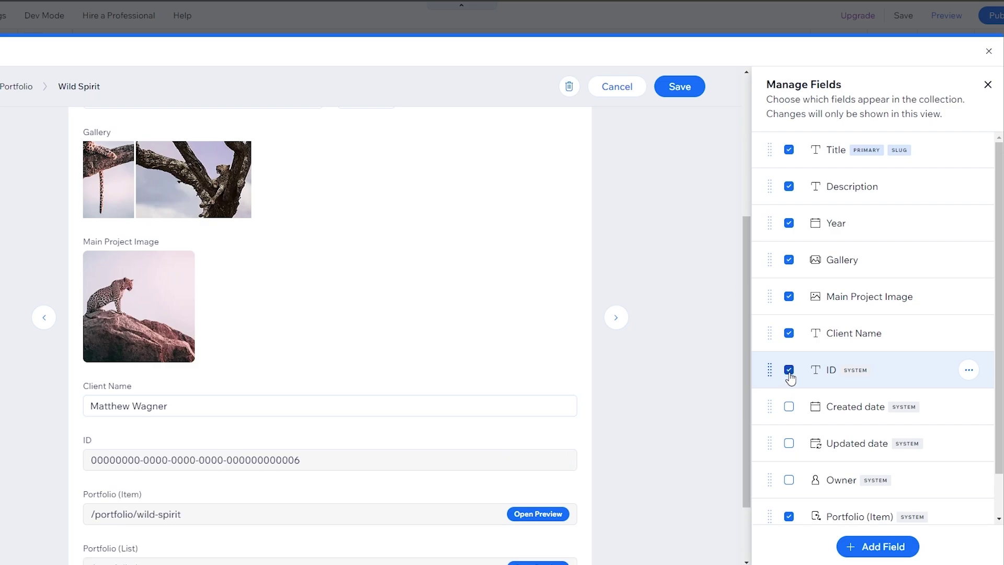
{"action": "left_click", "coordinate": [789, 371]}
{"action": "left_click", "coordinate": [789, 371]}
{"action": "left_click", "coordinate": [789, 370]}
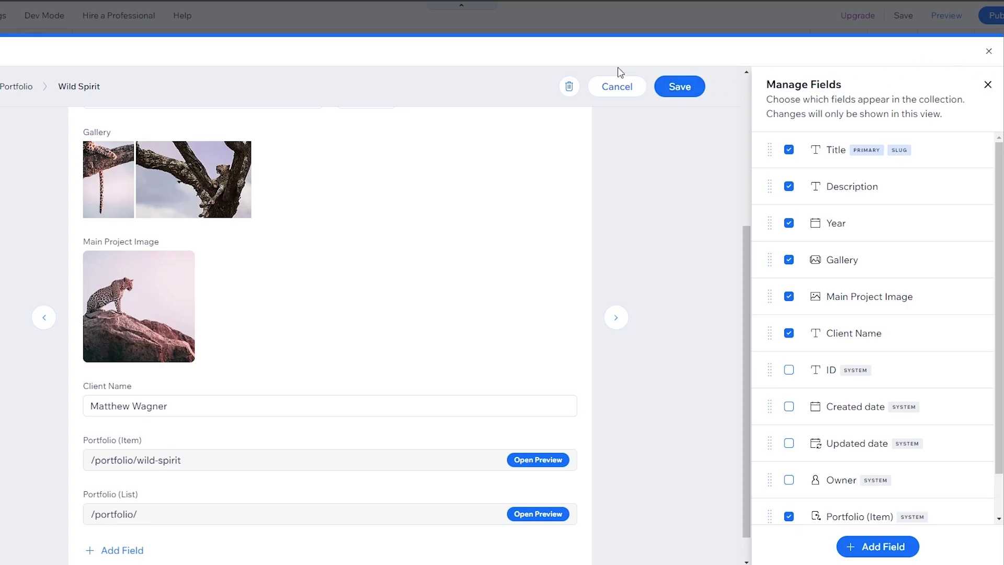
{"action": "left_click", "coordinate": [622, 85]}
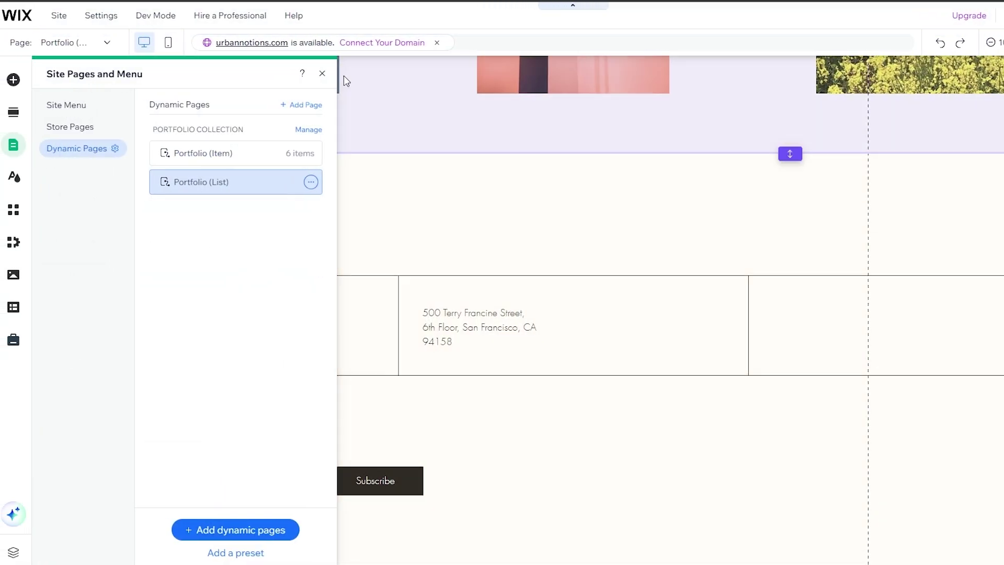
Review the Portfolio page's gallery and footer, then bring back the Pages and Menu panel
{"action": "left_click", "coordinate": [322, 73]}
{"action": "scroll", "coordinate": [474, 288], "scroll_direction": "up", "scroll_amount": 10}
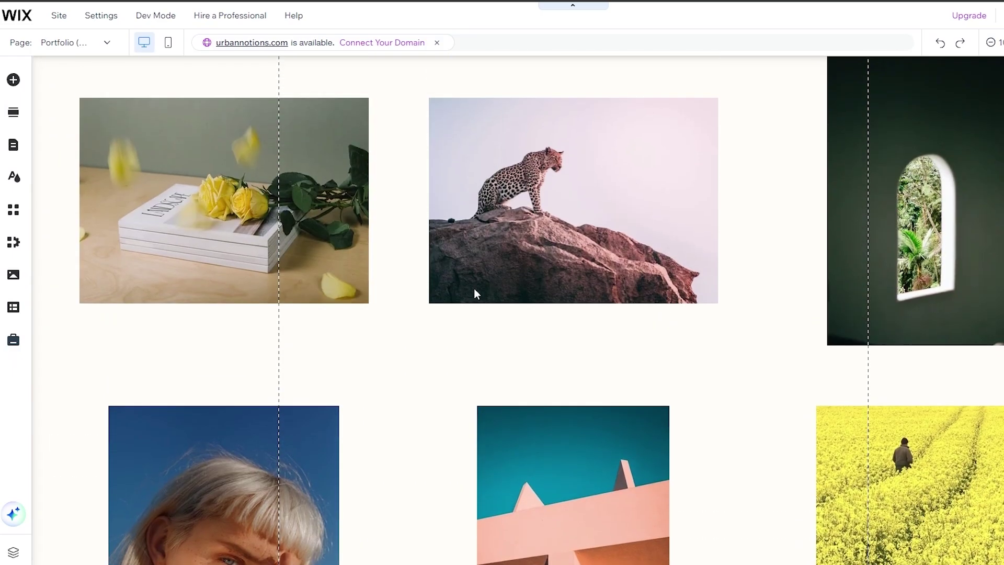
{"action": "scroll", "coordinate": [474, 293], "scroll_direction": "up", "scroll_amount": 3}
{"action": "scroll", "coordinate": [664, 219], "scroll_direction": "down", "scroll_amount": 15}
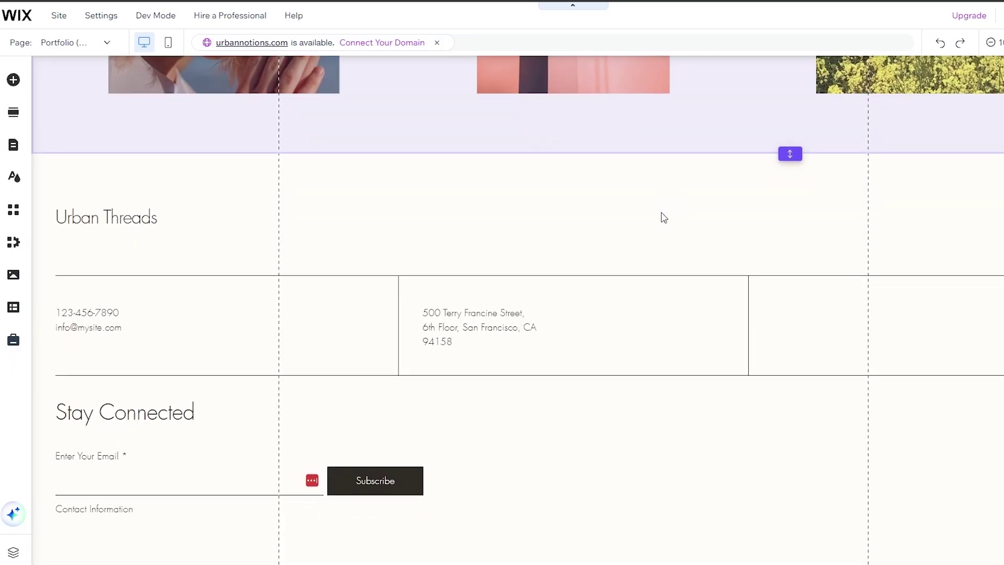
{"action": "scroll", "coordinate": [662, 209], "scroll_direction": "up", "scroll_amount": 15}
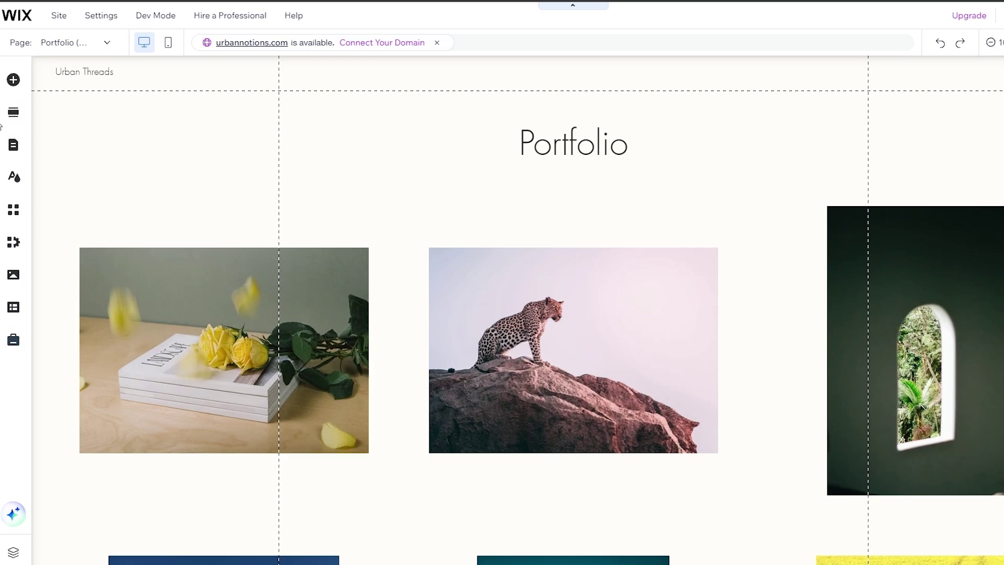
{"action": "left_click", "coordinate": [14, 146]}
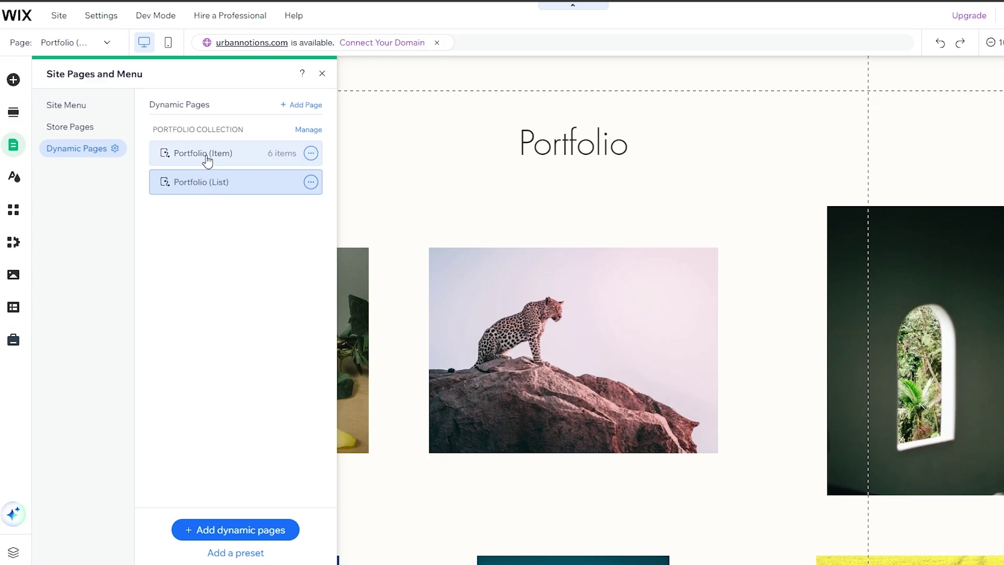
Look over the Store Pages and Site Menu lists, then scroll the Portfolio page
{"action": "left_click", "coordinate": [69, 130]}
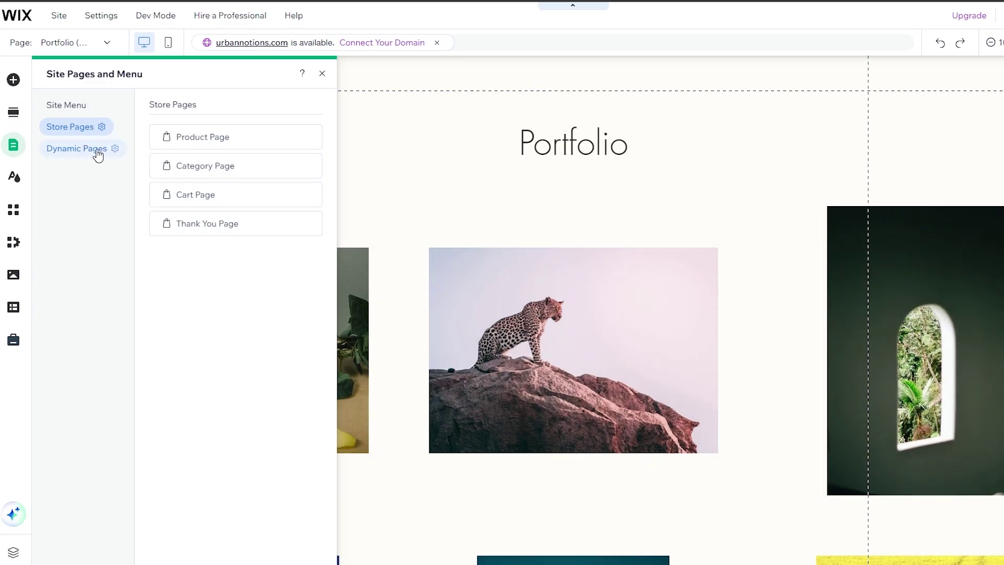
{"action": "left_click", "coordinate": [77, 110]}
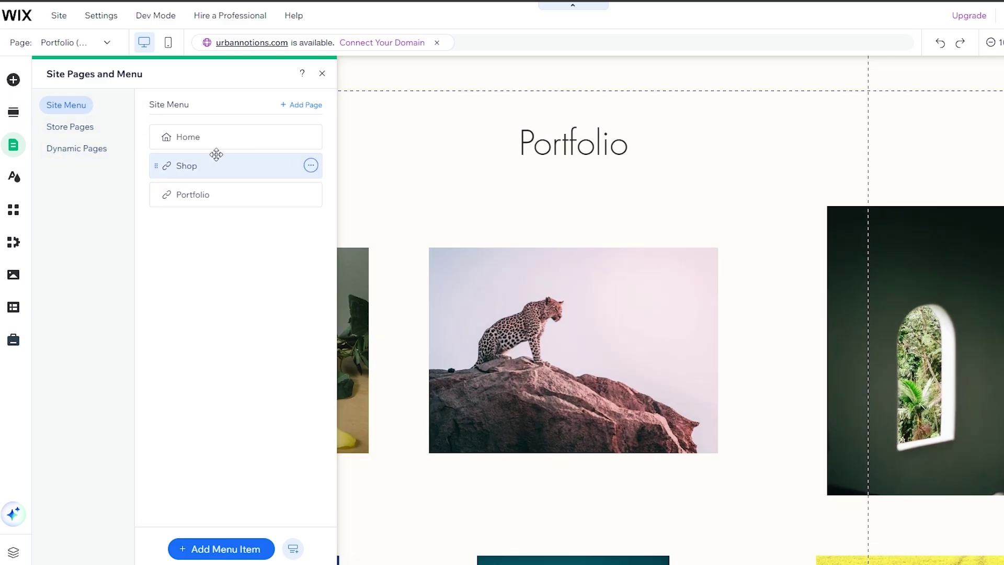
{"action": "left_click", "coordinate": [323, 75]}
{"action": "scroll", "coordinate": [439, 299], "scroll_direction": "down", "scroll_amount": 10}
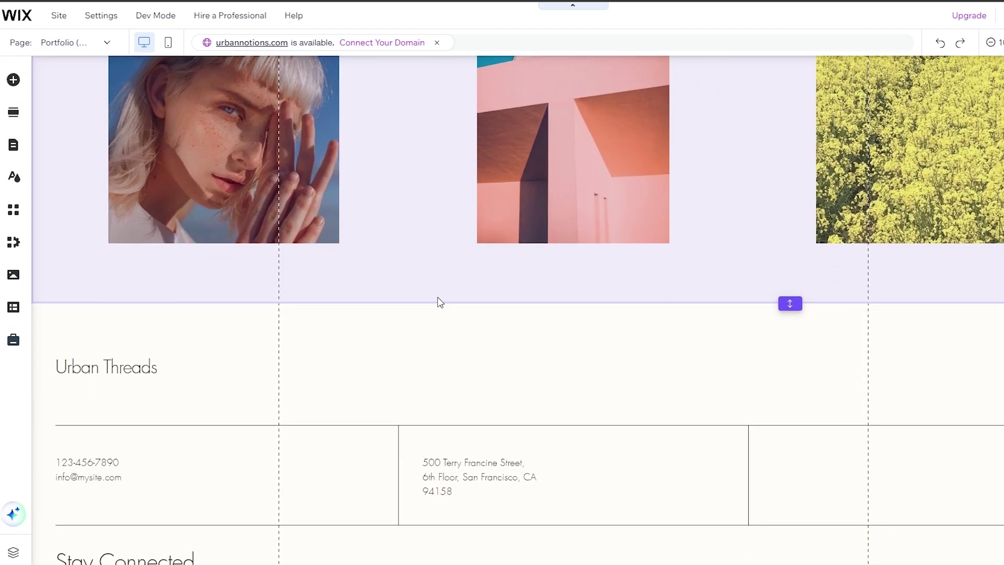
{"action": "scroll", "coordinate": [440, 303], "scroll_direction": "up", "scroll_amount": 3}
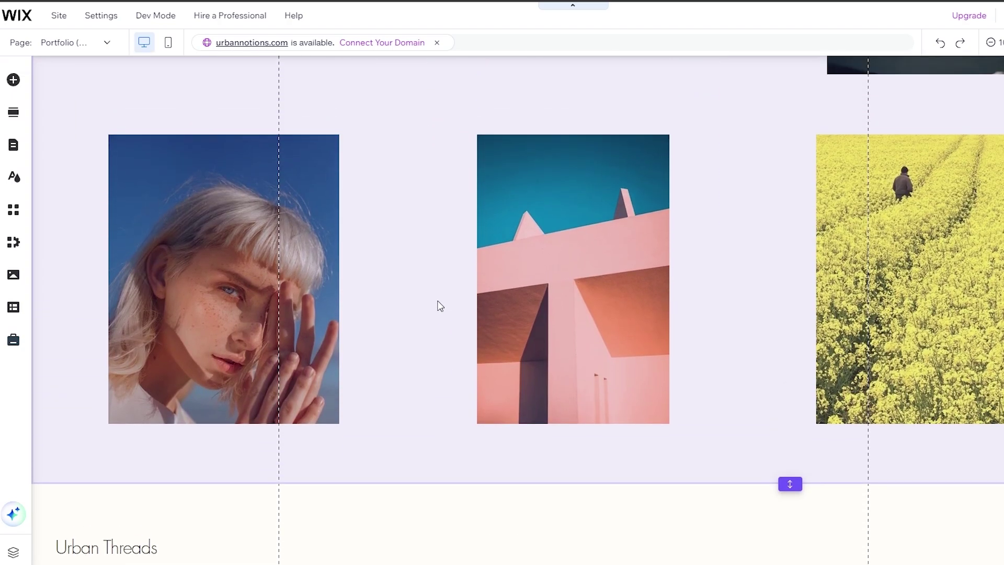
{"action": "scroll", "coordinate": [440, 306], "scroll_direction": "down", "scroll_amount": 5}
{"action": "scroll", "coordinate": [543, 371], "scroll_direction": "up", "scroll_amount": 12}
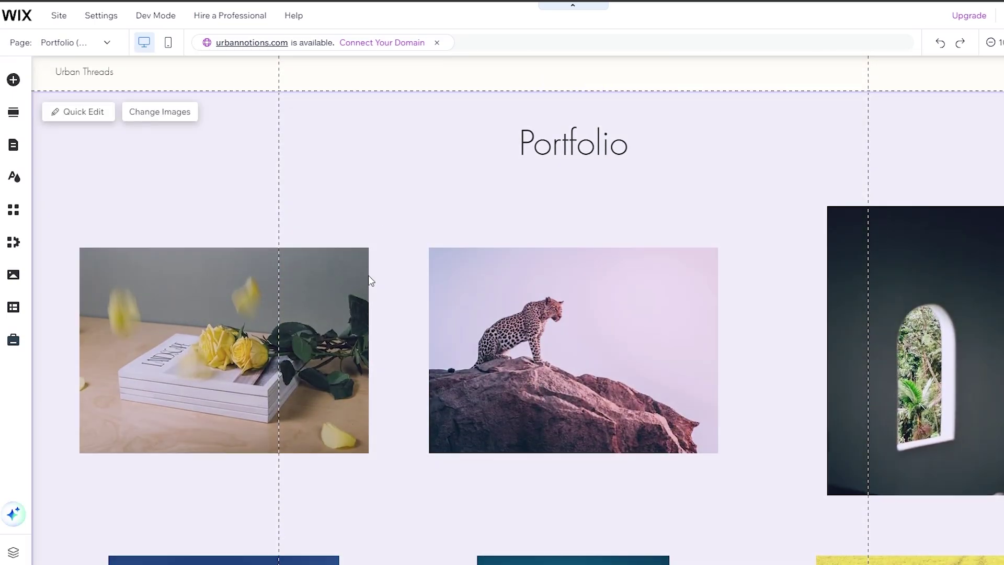
{"action": "scroll", "coordinate": [369, 275], "scroll_direction": "down", "scroll_amount": 3}
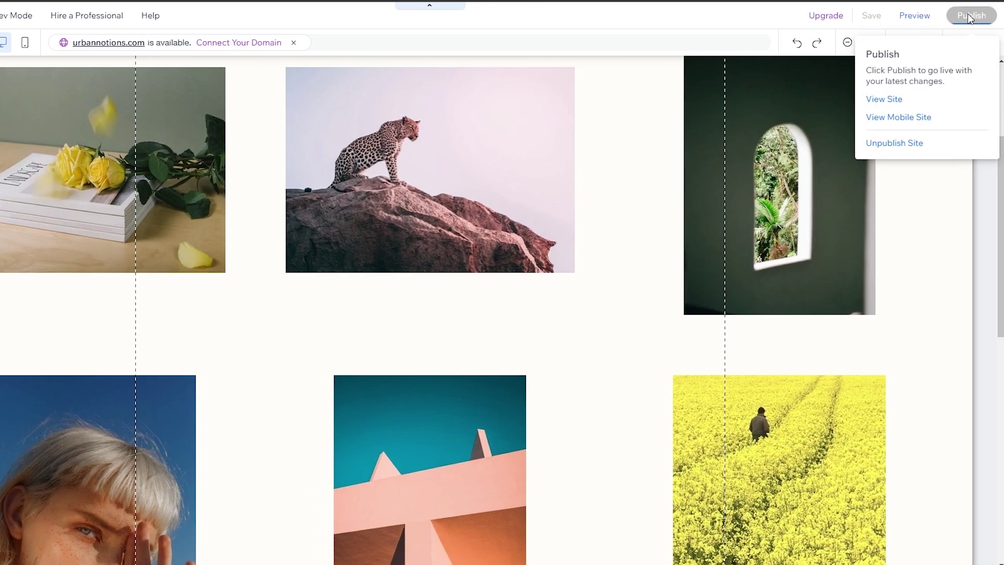
Publish the site live and decline editing the mobile version
{"action": "left_click", "coordinate": [970, 16]}
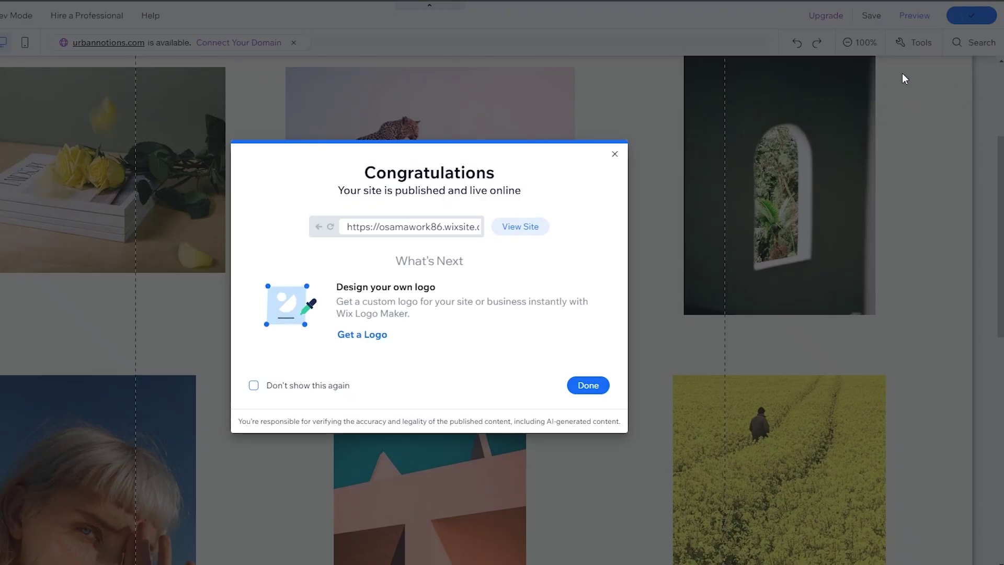
{"action": "left_click", "coordinate": [599, 385]}
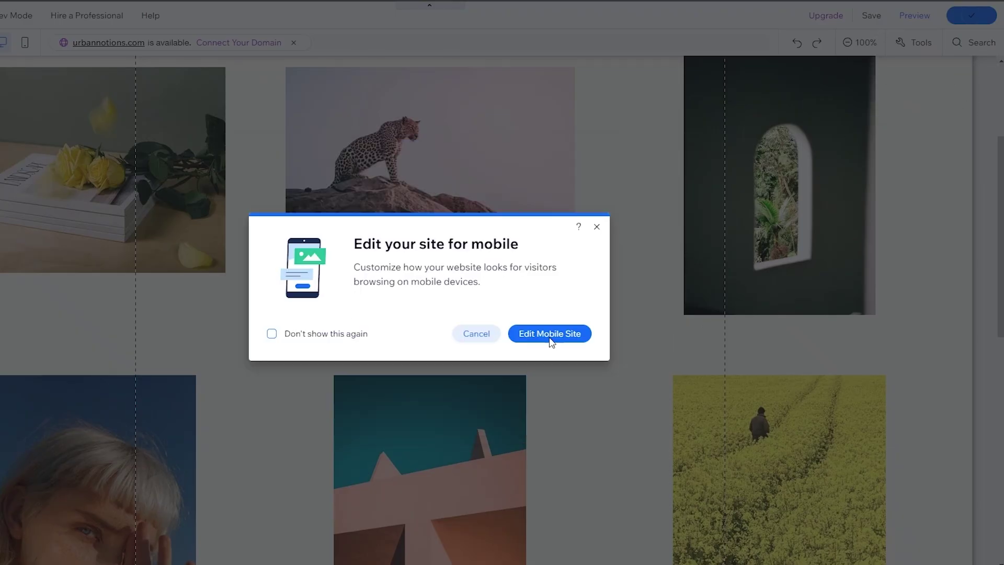
{"action": "left_click", "coordinate": [477, 335]}
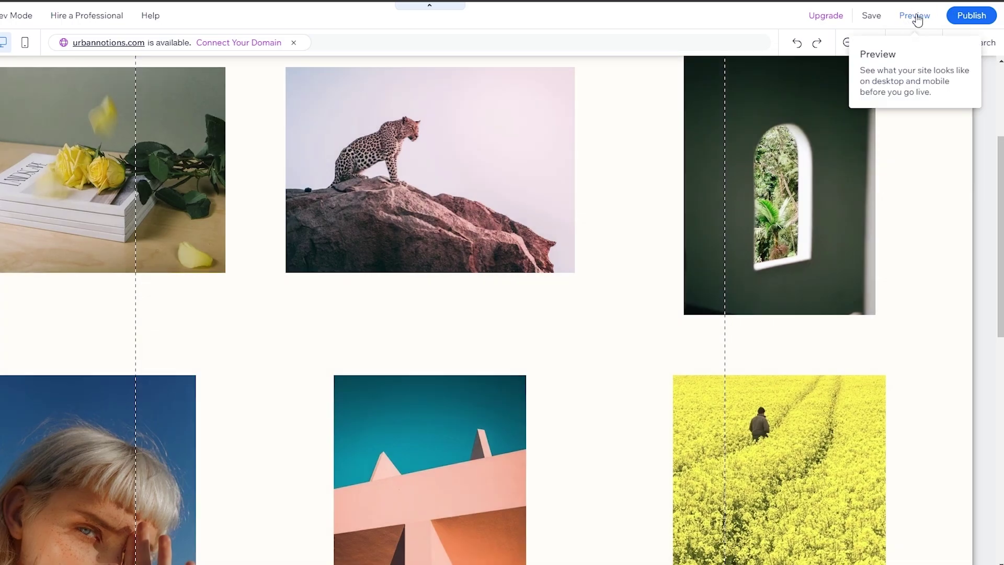
{"action": "left_click", "coordinate": [915, 16]}
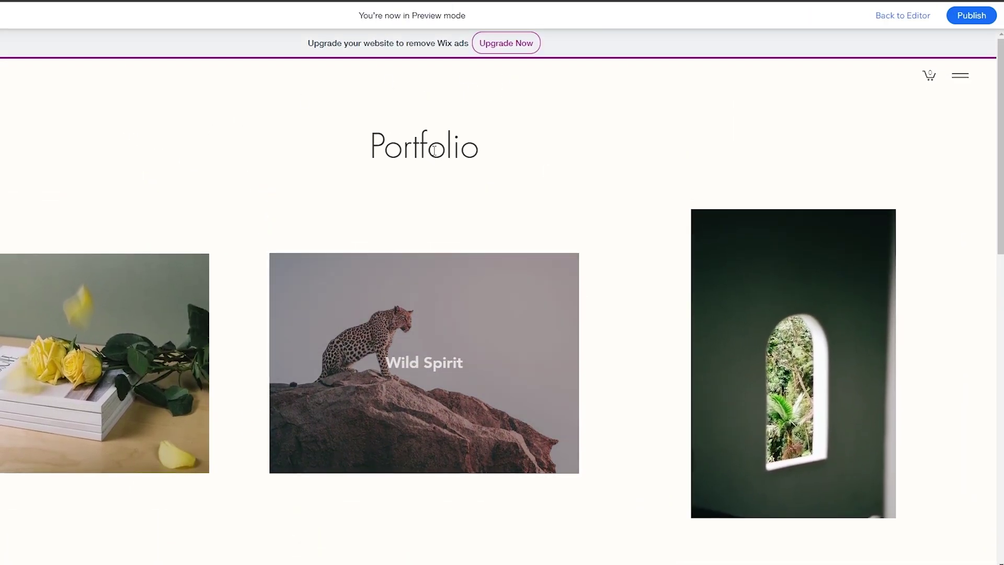
{"action": "left_click", "coordinate": [966, 77]}
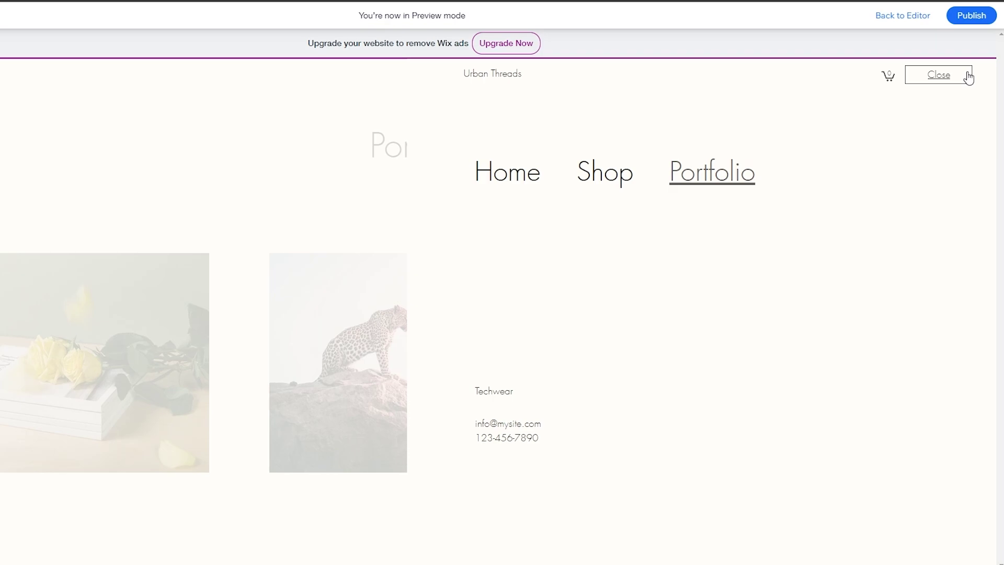
{"action": "left_click", "coordinate": [968, 77]}
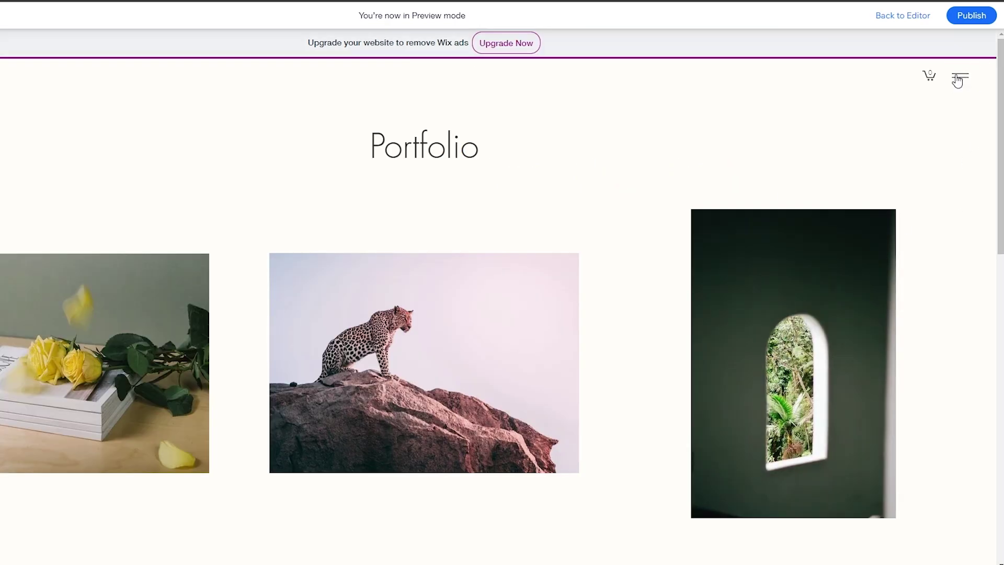
{"action": "left_click", "coordinate": [968, 80]}
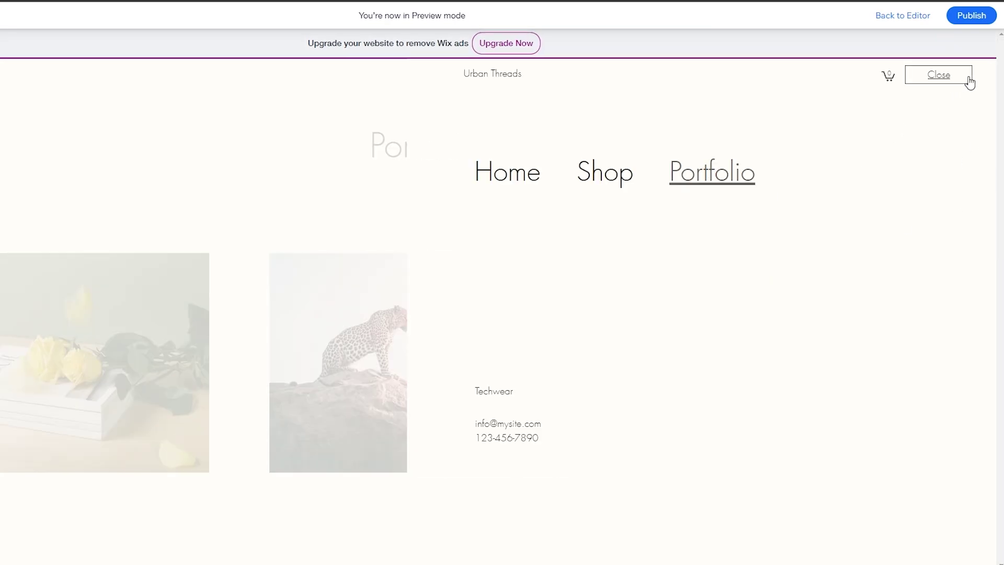
{"action": "left_click", "coordinate": [520, 189]}
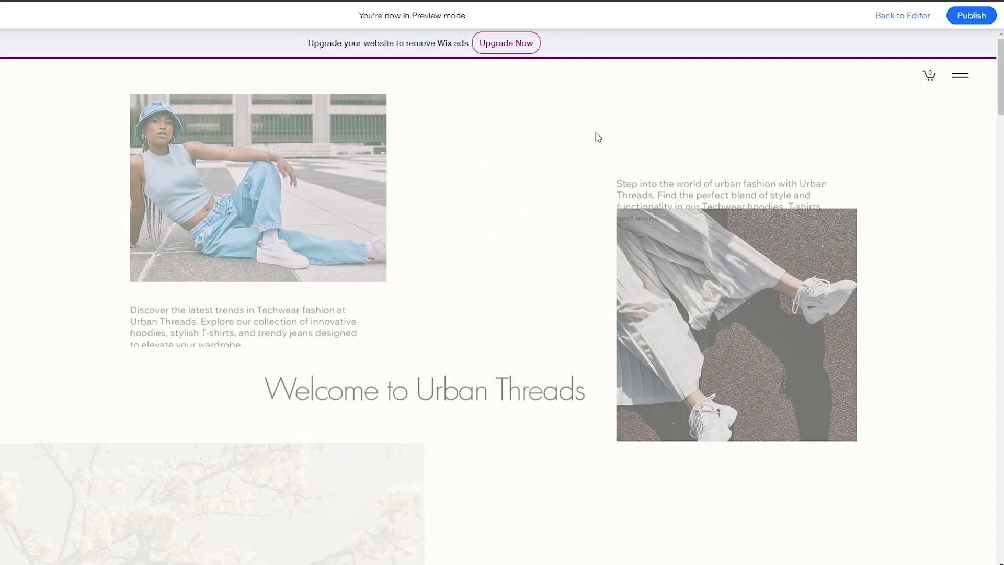
{"action": "scroll", "coordinate": [629, 155], "scroll_direction": "down", "scroll_amount": 4}
{"action": "scroll", "coordinate": [628, 155], "scroll_direction": "up", "scroll_amount": 4}
{"action": "scroll", "coordinate": [628, 160], "scroll_direction": "up", "scroll_amount": 1}
{"action": "scroll", "coordinate": [524, 195], "scroll_direction": "down", "scroll_amount": 5}
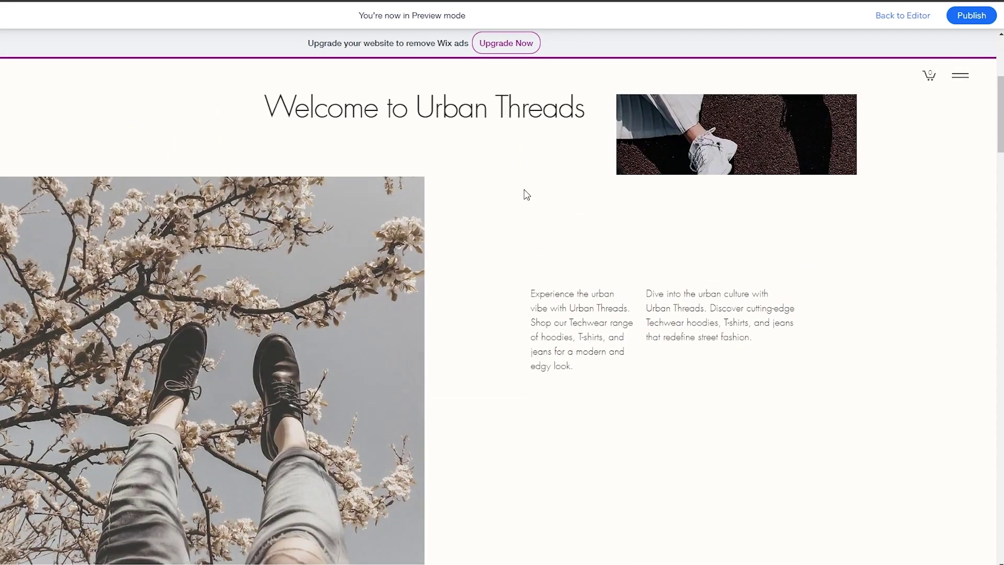
{"action": "scroll", "coordinate": [525, 195], "scroll_direction": "up", "scroll_amount": 5}
{"action": "left_click", "coordinate": [964, 78]}
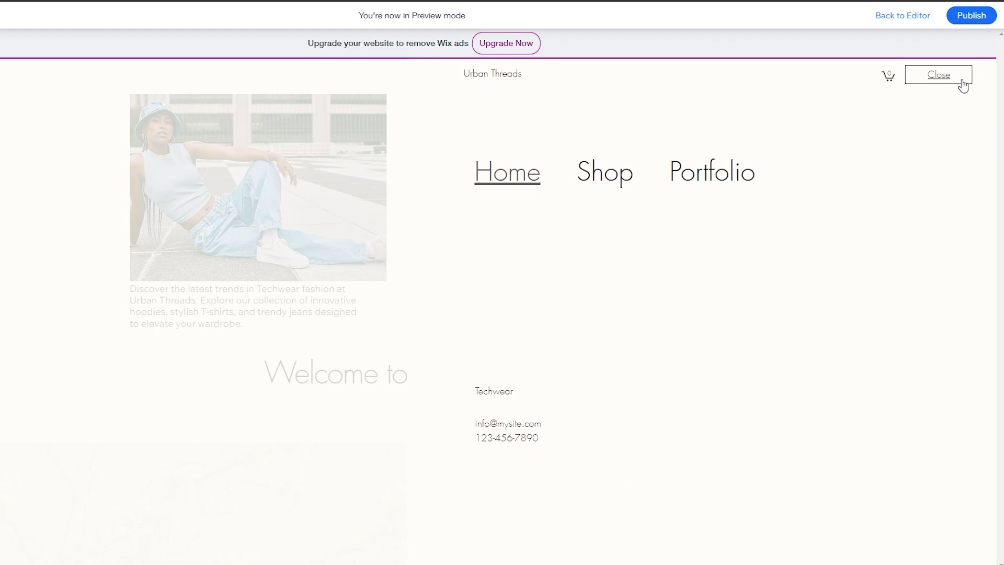
{"action": "left_click", "coordinate": [755, 183]}
{"action": "scroll", "coordinate": [519, 237], "scroll_direction": "down", "scroll_amount": 5}
{"action": "scroll", "coordinate": [470, 238], "scroll_direction": "down", "scroll_amount": 5}
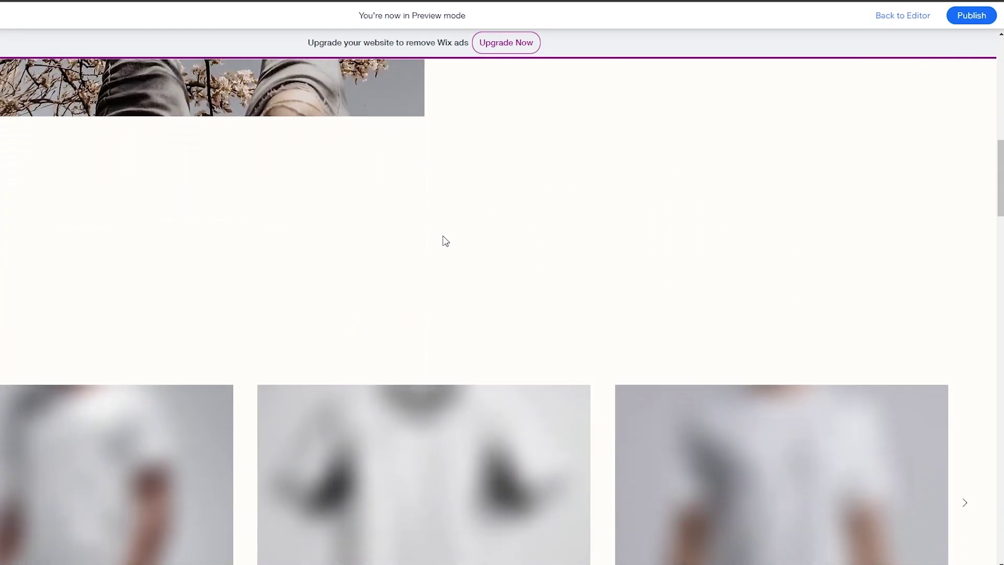
{"action": "scroll", "coordinate": [443, 240], "scroll_direction": "up", "scroll_amount": 7}
{"action": "scroll", "coordinate": [428, 233], "scroll_direction": "down", "scroll_amount": 5}
{"action": "scroll", "coordinate": [428, 231], "scroll_direction": "down", "scroll_amount": 7}
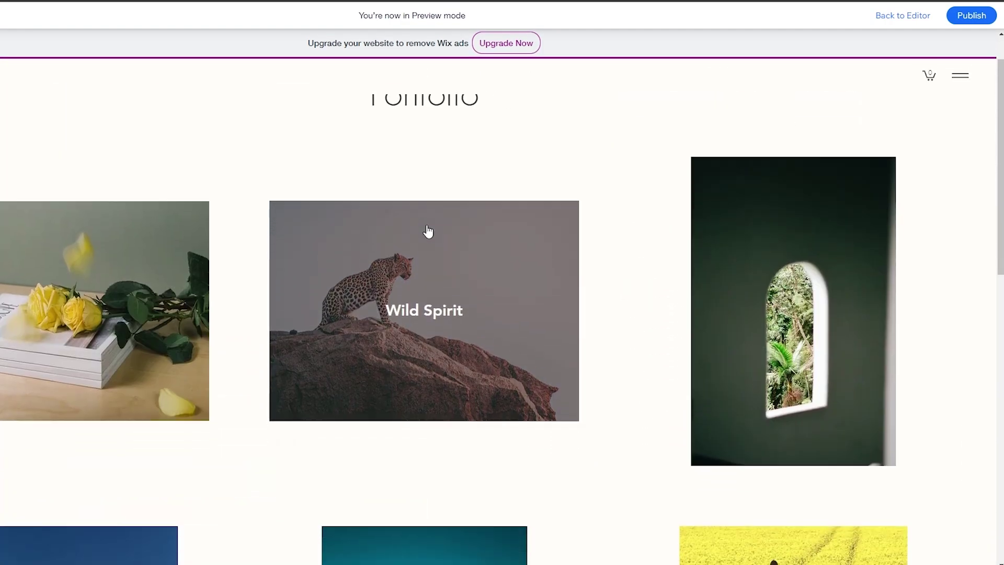
{"action": "scroll", "coordinate": [88, 308], "scroll_direction": "down", "scroll_amount": 6}
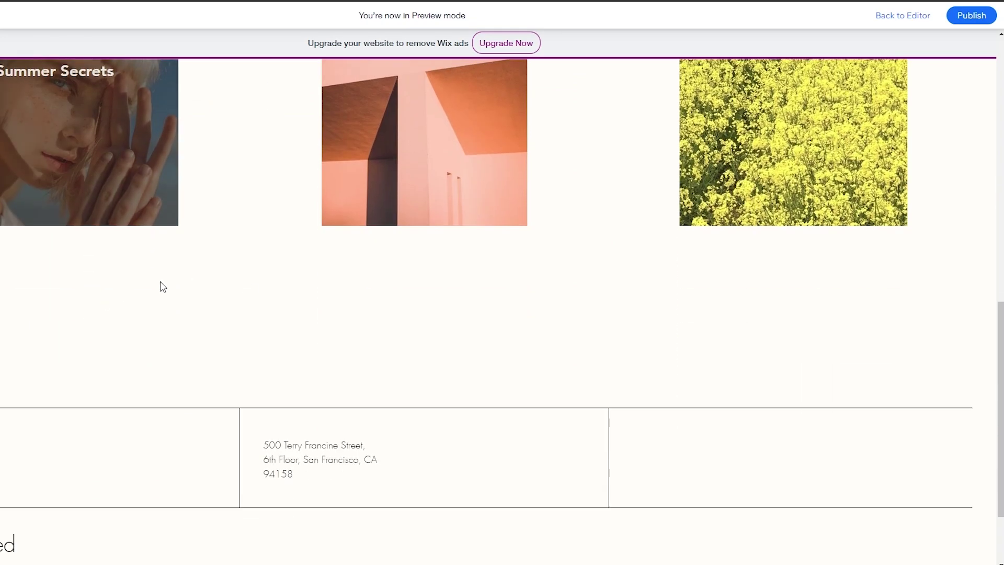
{"action": "scroll", "coordinate": [300, 244], "scroll_direction": "up", "scroll_amount": 11}
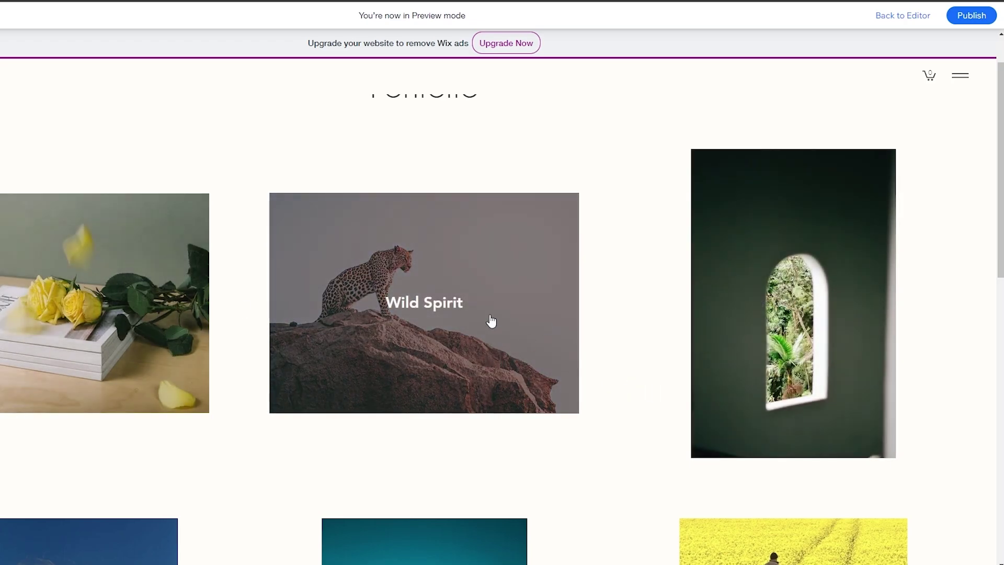
Open the Wild Spirit project, preview the next project Espinas Mezcal Ad, then return
{"action": "left_click", "coordinate": [457, 312]}
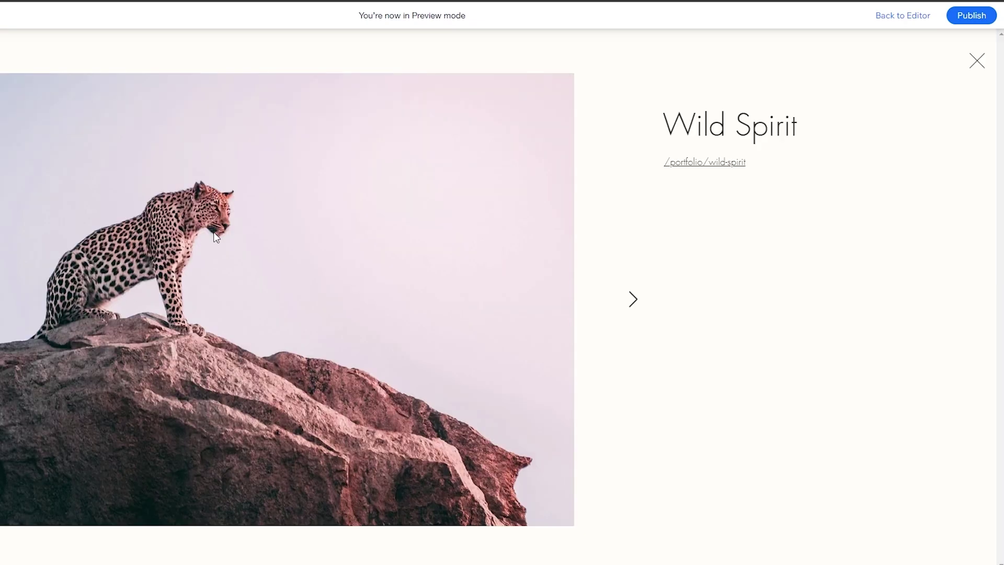
{"action": "left_click", "coordinate": [634, 300]}
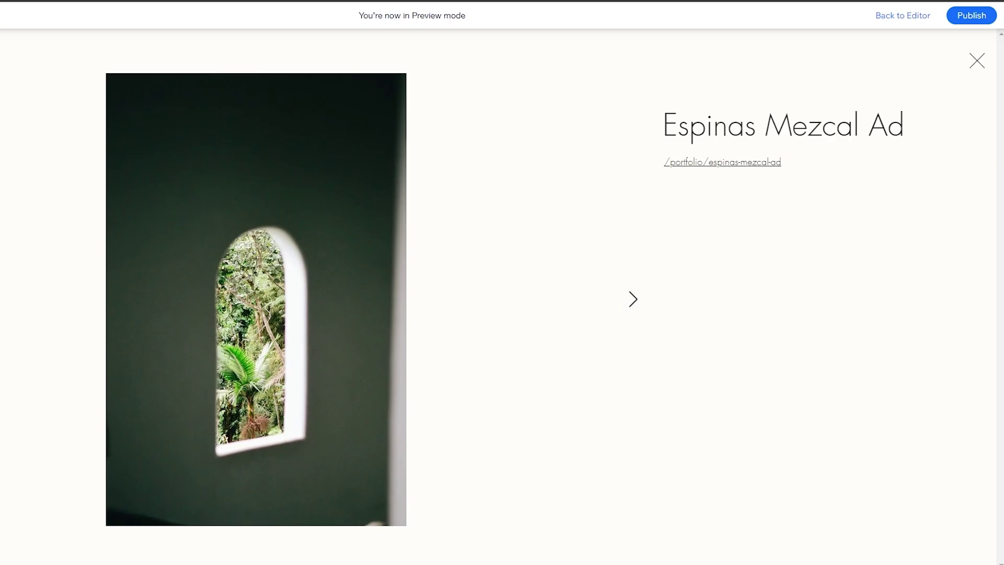
{"action": "key", "text": "alt+Left"}
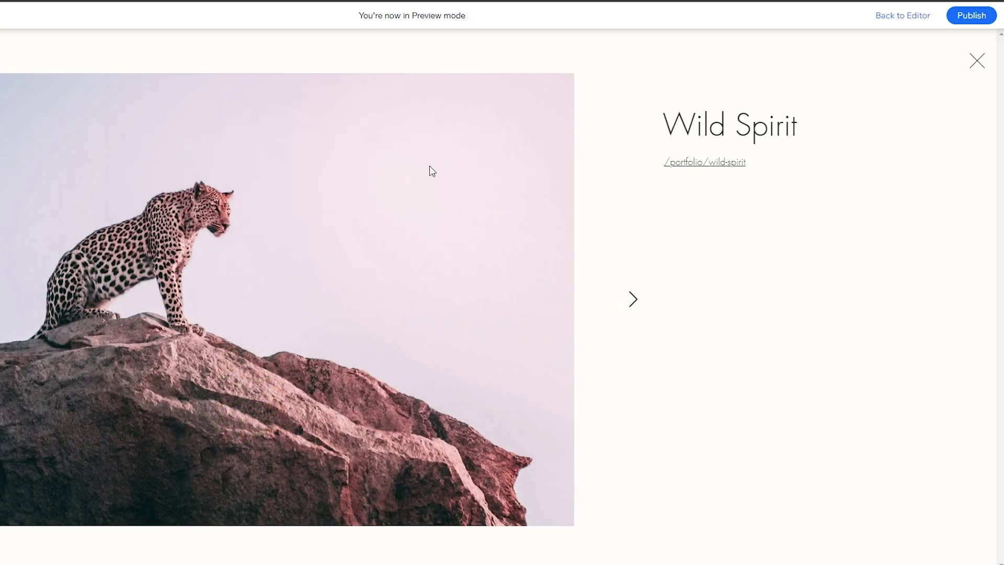
Open the full Wild Spirit project page and look over its image, title and description
{"action": "left_click", "coordinate": [696, 163]}
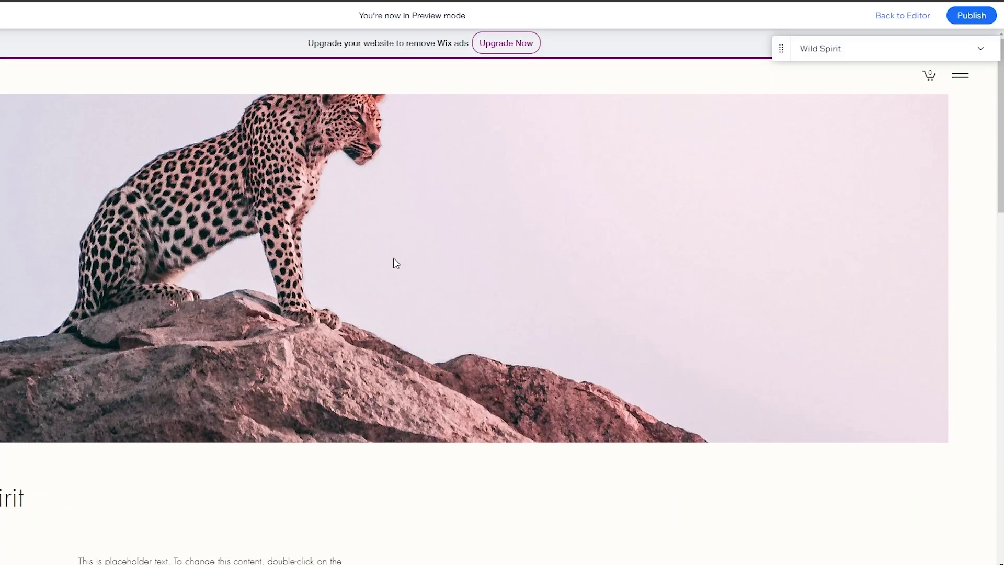
{"action": "scroll", "coordinate": [395, 264], "scroll_direction": "down", "scroll_amount": 5}
{"action": "scroll", "coordinate": [432, 378], "scroll_direction": "down", "scroll_amount": 4}
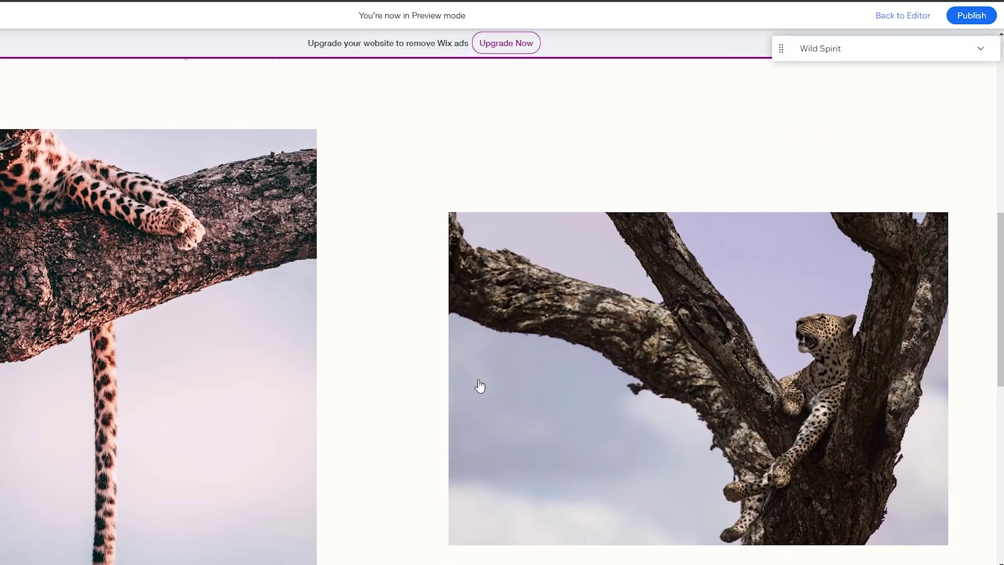
{"action": "scroll", "coordinate": [424, 395], "scroll_direction": "down", "scroll_amount": 7}
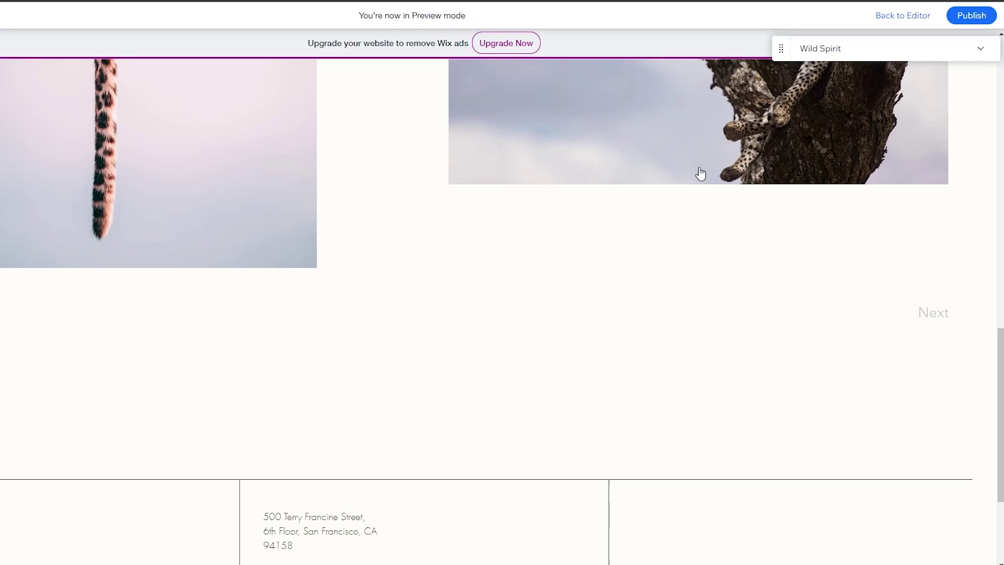
{"action": "key", "text": "Home"}
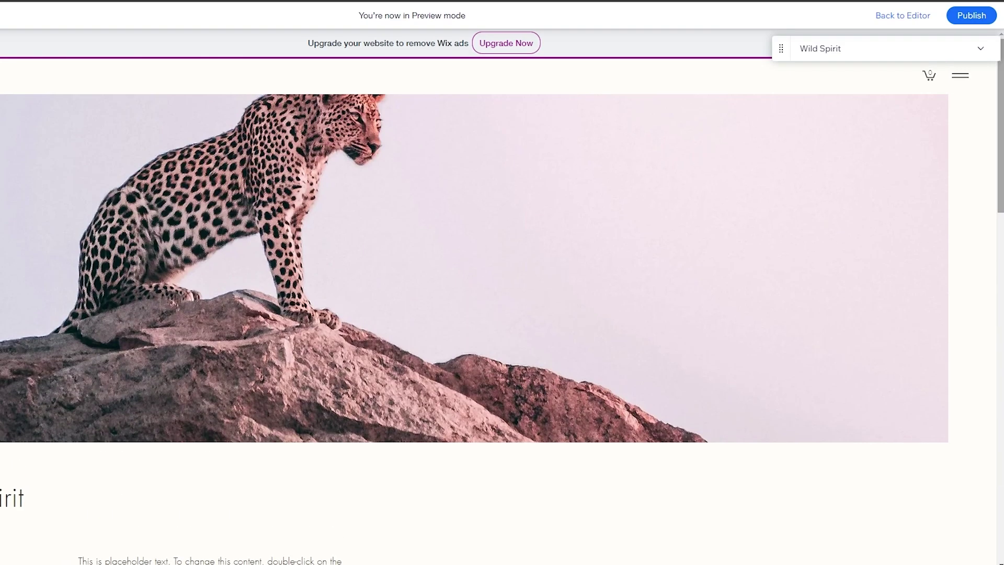
{"action": "scroll", "coordinate": [767, 121], "scroll_direction": "down", "scroll_amount": 3}
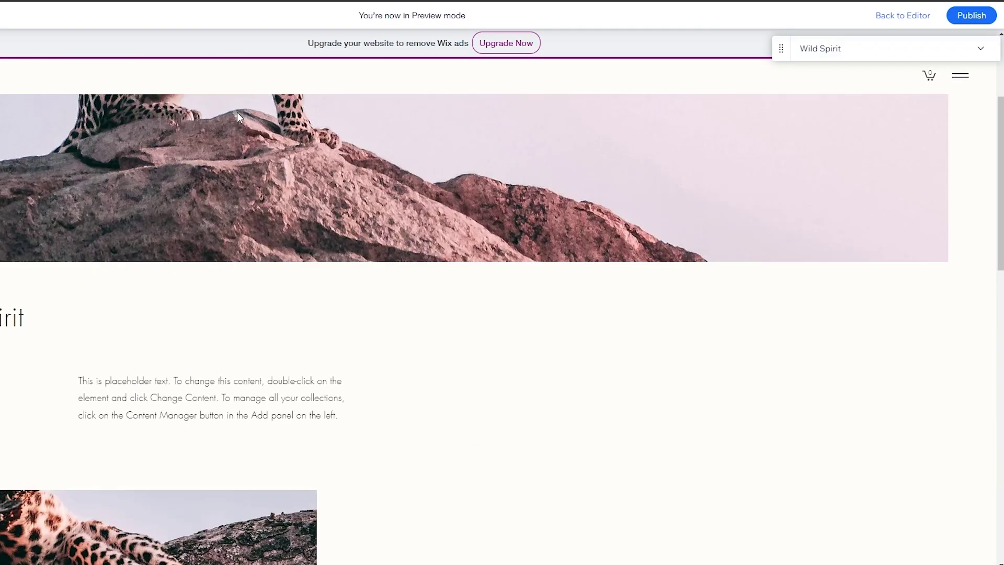
{"action": "scroll", "coordinate": [466, 260], "scroll_direction": "up", "scroll_amount": 2}
{"action": "scroll", "coordinate": [466, 260], "scroll_direction": "up", "scroll_amount": 1}
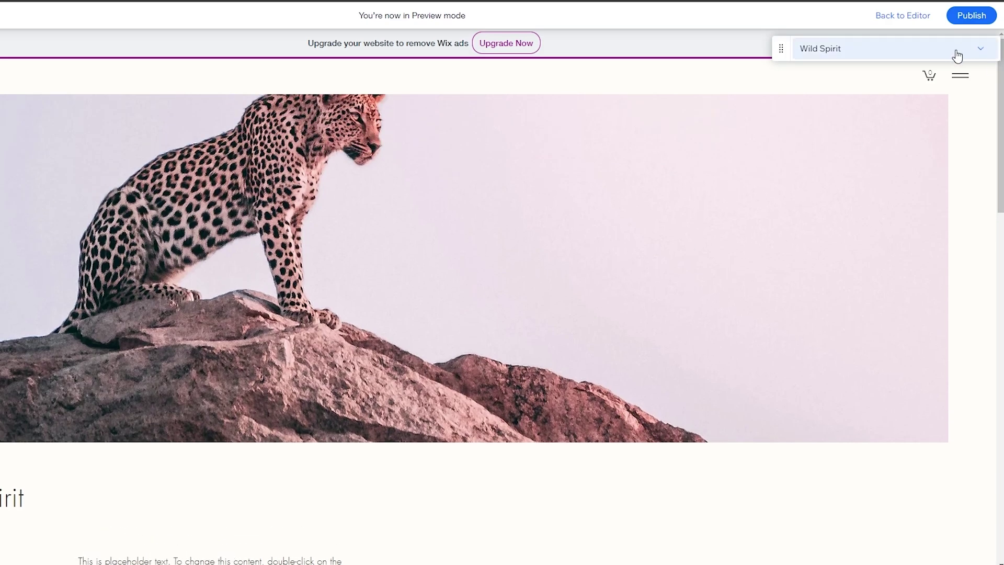
{"action": "left_click", "coordinate": [892, 15]}
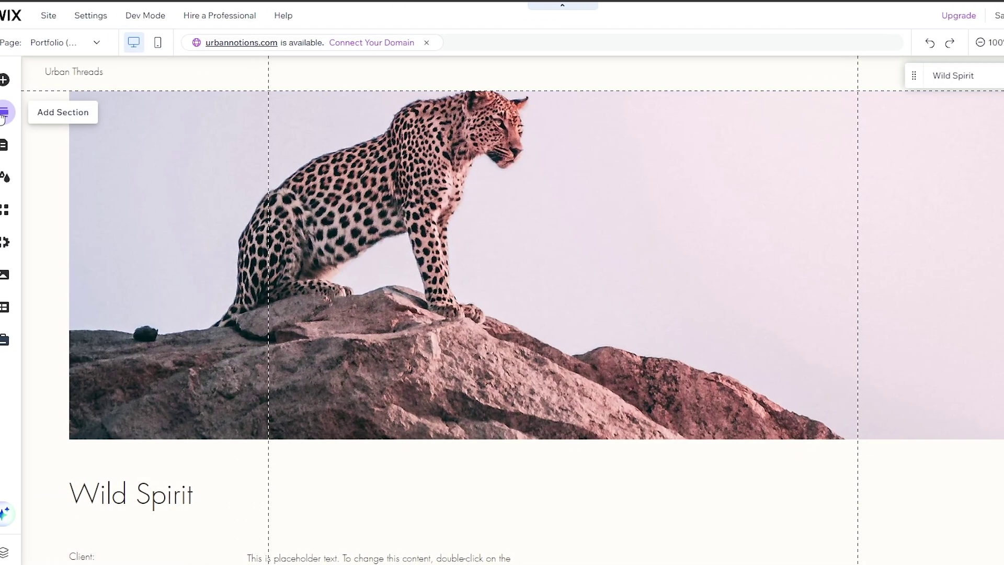
{"action": "left_click", "coordinate": [11, 145]}
{"action": "key", "text": "Escape"}
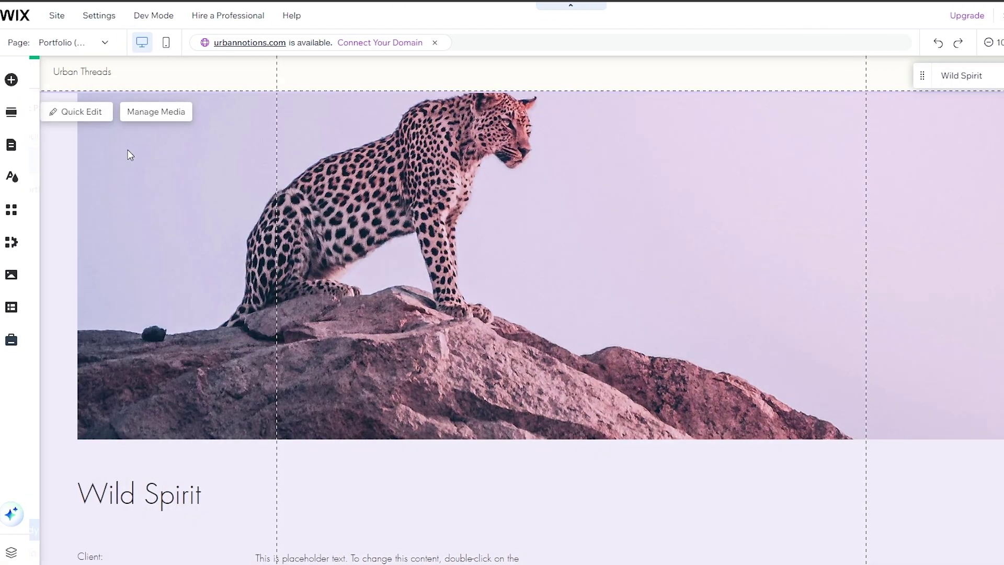
{"action": "left_click", "coordinate": [11, 145]}
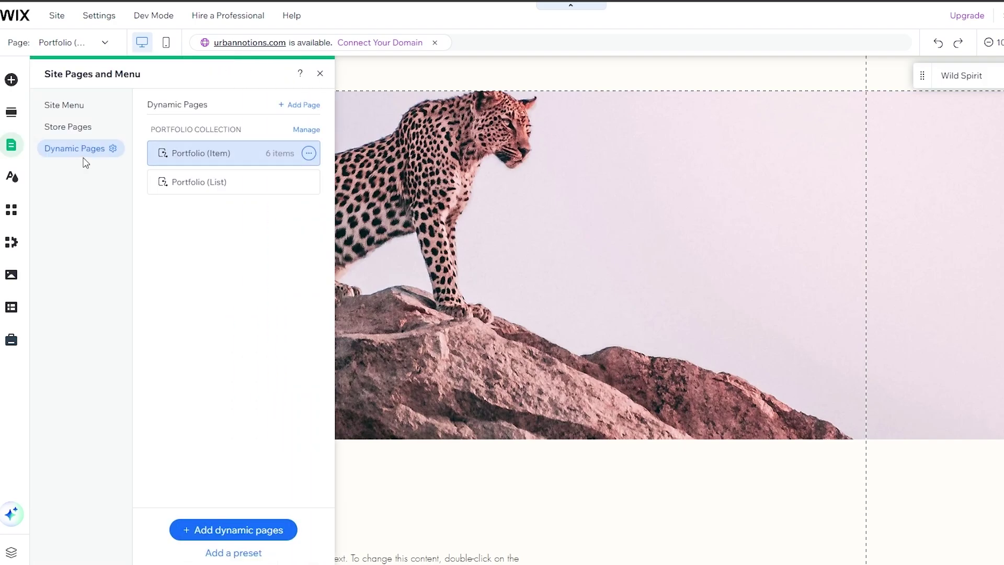
{"action": "double_click", "coordinate": [222, 182]}
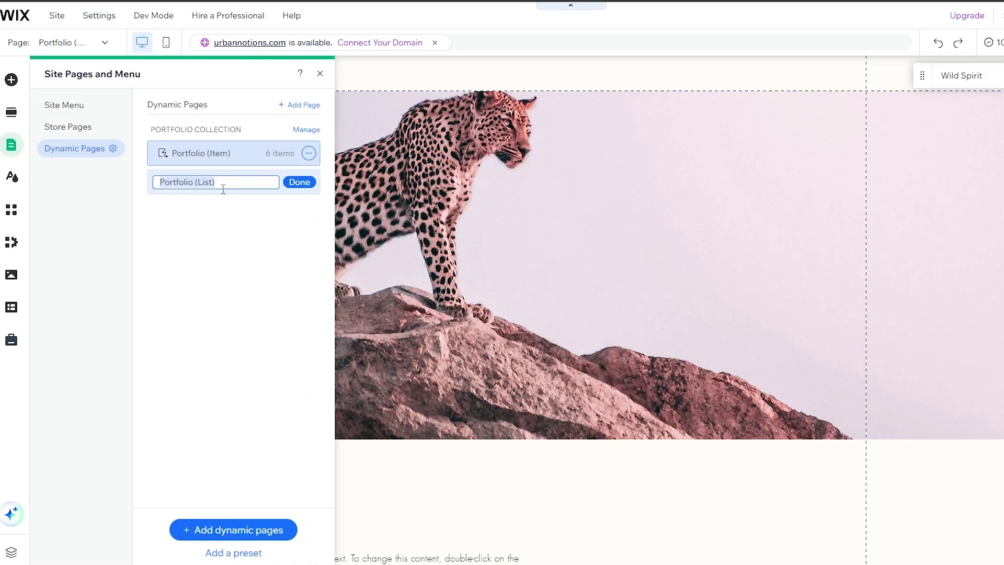
{"action": "left_click", "coordinate": [259, 247]}
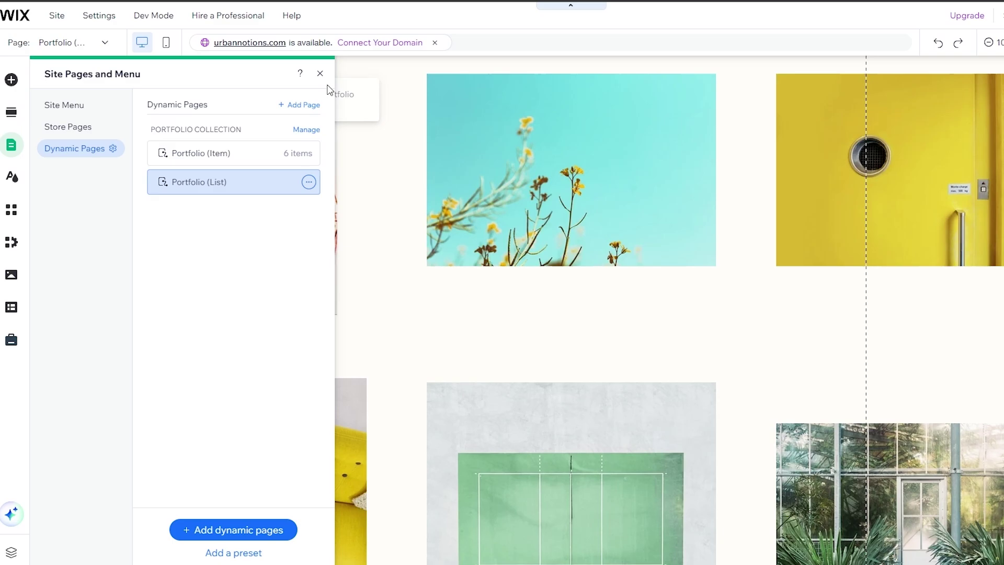
{"action": "left_click", "coordinate": [401, 215]}
{"action": "scroll", "coordinate": [403, 216], "scroll_direction": "down", "scroll_amount": 10}
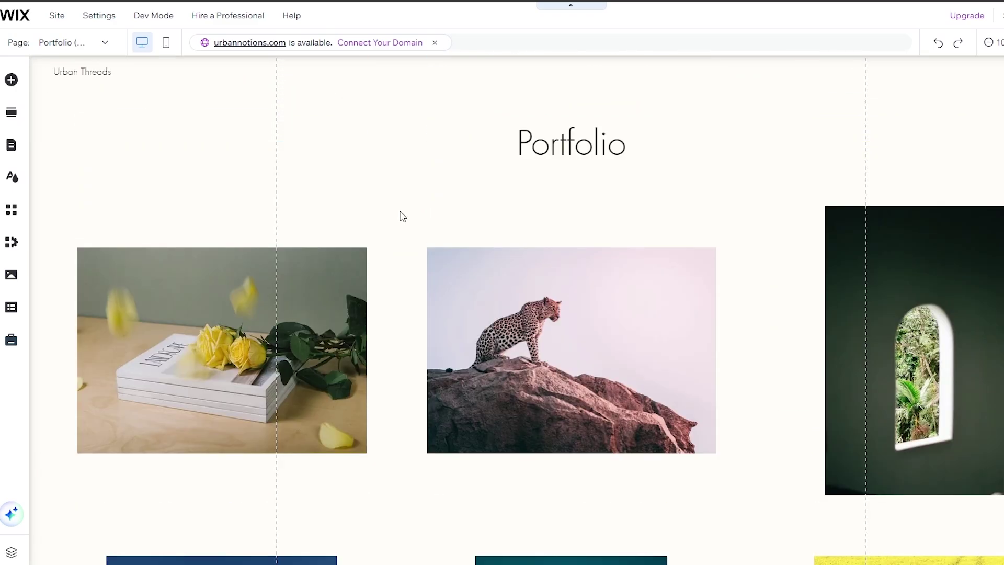
{"action": "scroll", "coordinate": [403, 216], "scroll_direction": "up", "scroll_amount": 10}
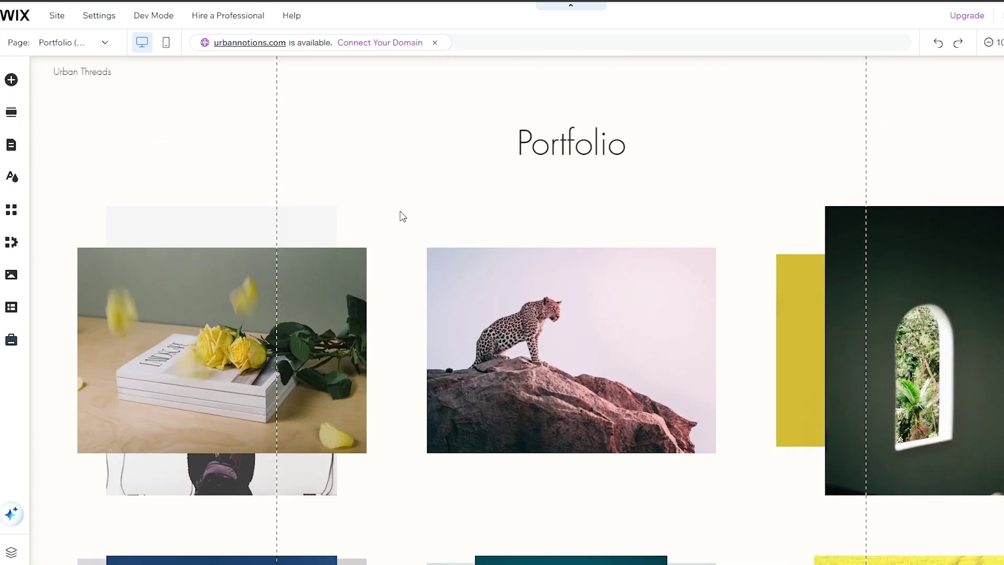
{"action": "scroll", "coordinate": [403, 216], "scroll_direction": "down", "scroll_amount": 10}
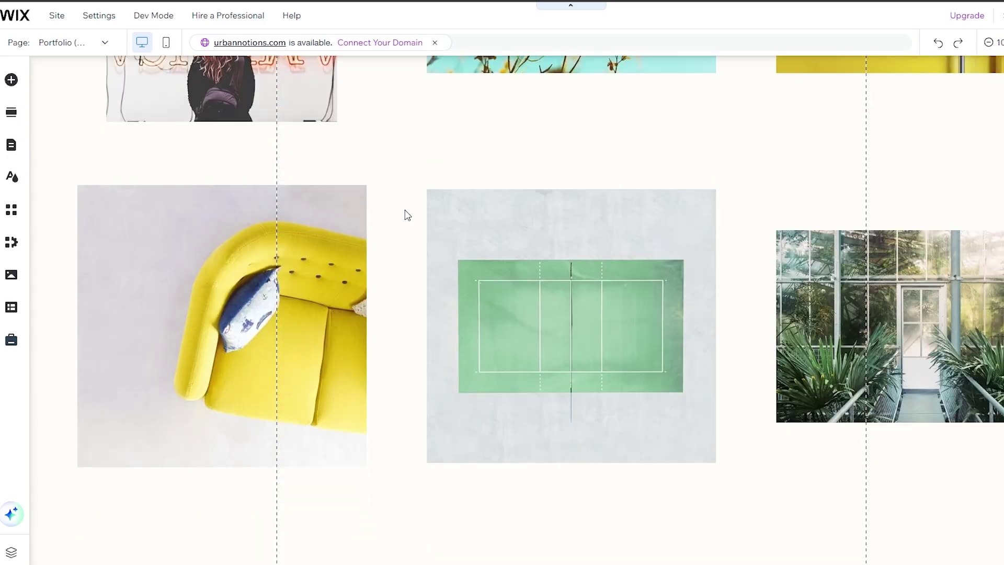
{"action": "scroll", "coordinate": [407, 215], "scroll_direction": "up", "scroll_amount": 10}
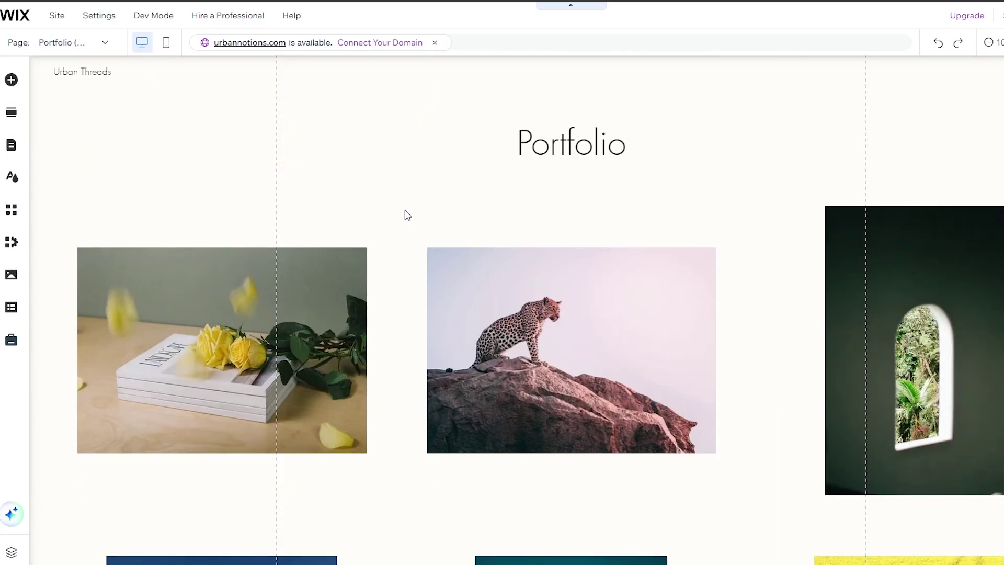
{"action": "scroll", "coordinate": [407, 215], "scroll_direction": "down", "scroll_amount": 3}
{"action": "scroll", "coordinate": [408, 215], "scroll_direction": "up", "scroll_amount": 3}
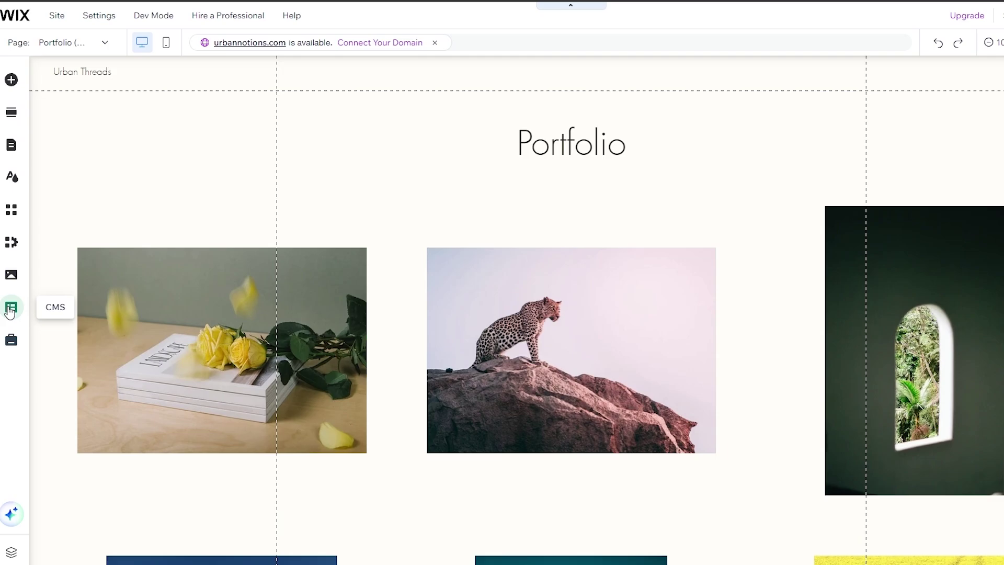
Open the Portfolio collection's content table from the CMS's Manage Content
{"action": "left_click", "coordinate": [11, 310]}
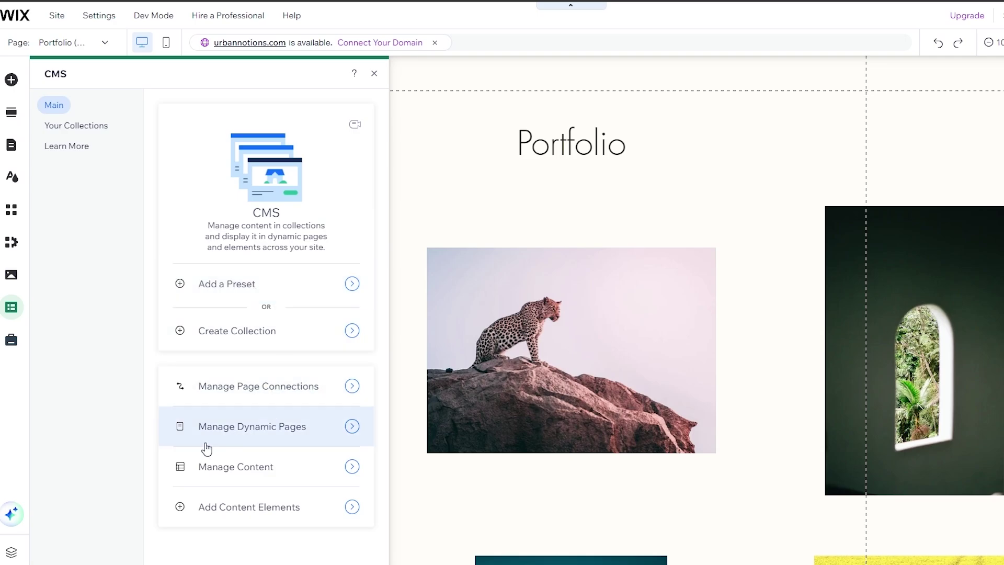
{"action": "left_click", "coordinate": [260, 481]}
{"action": "left_click", "coordinate": [213, 155]}
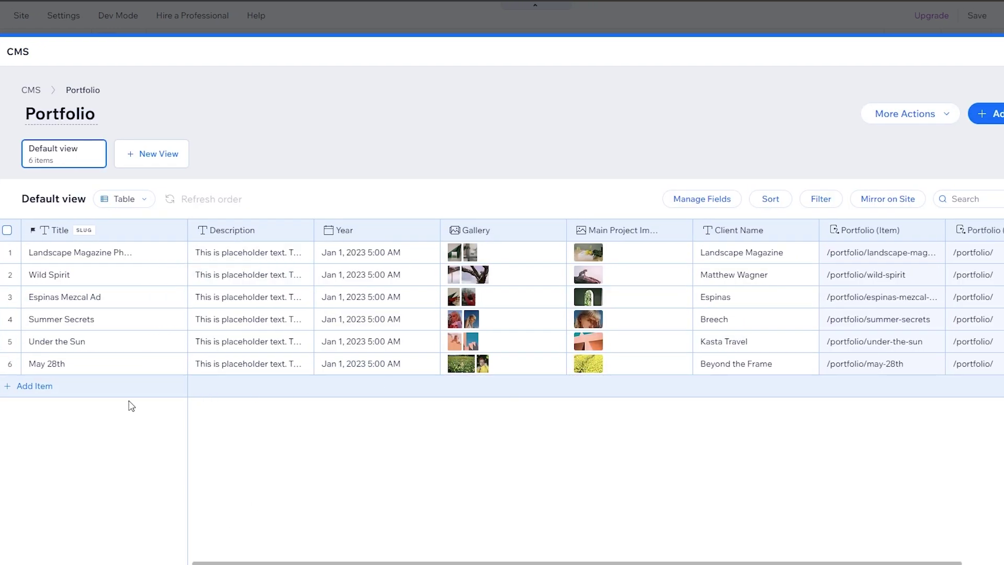
Add a new Portfolio item and step through its Title, Description, Year and Gallery cells
{"action": "left_click", "coordinate": [18, 397]}
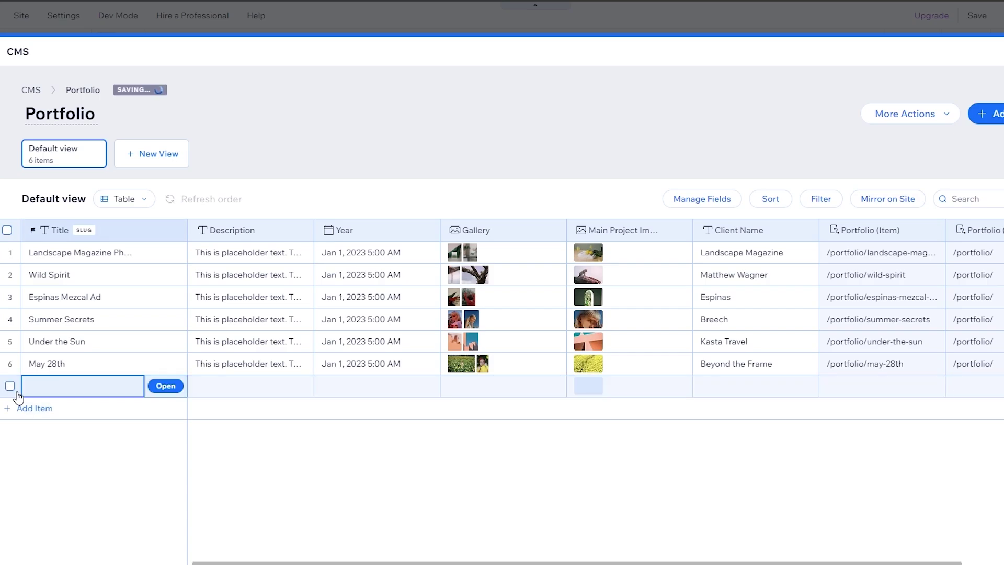
{"action": "left_click", "coordinate": [49, 383]}
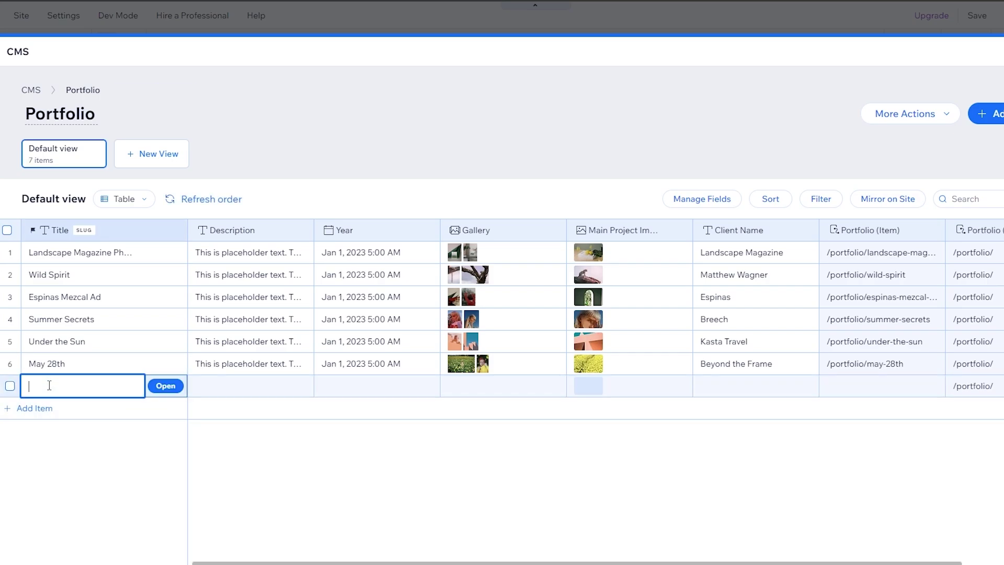
{"action": "left_click", "coordinate": [262, 393]}
{"action": "left_click", "coordinate": [263, 393]}
{"action": "left_click", "coordinate": [348, 387]}
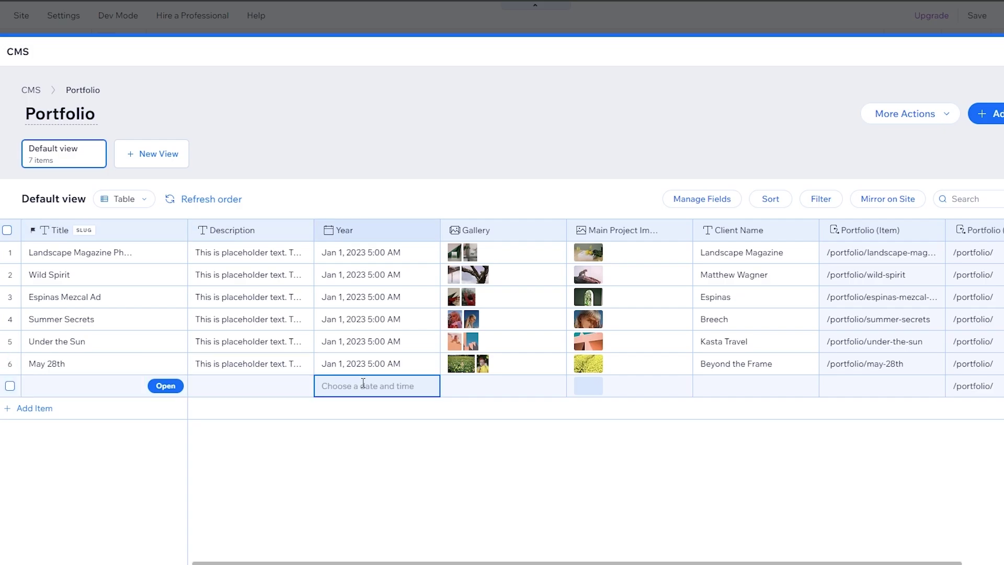
{"action": "left_click", "coordinate": [470, 386]}
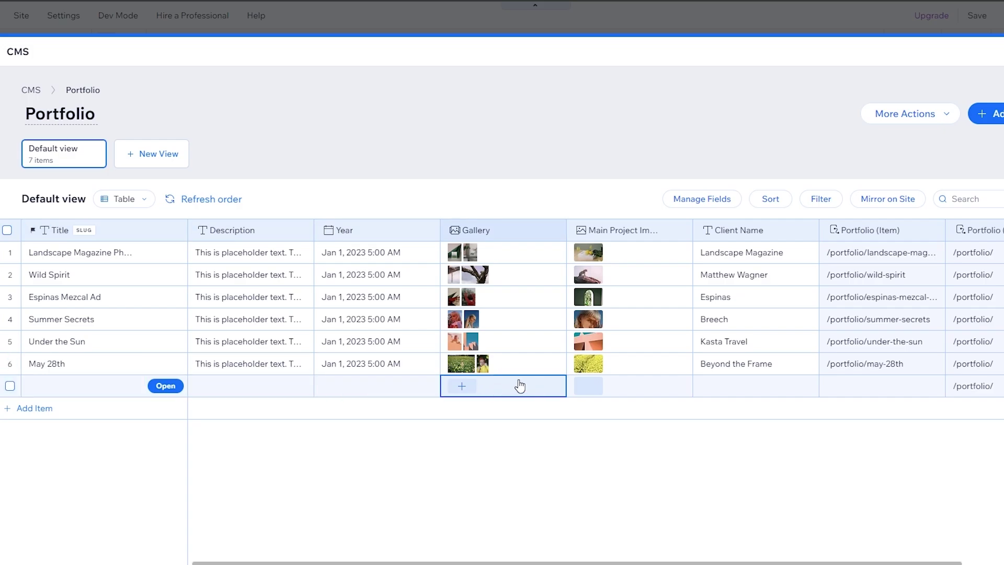
Open the new item's gallery media manager and close it without adding any media
{"action": "left_click", "coordinate": [462, 386]}
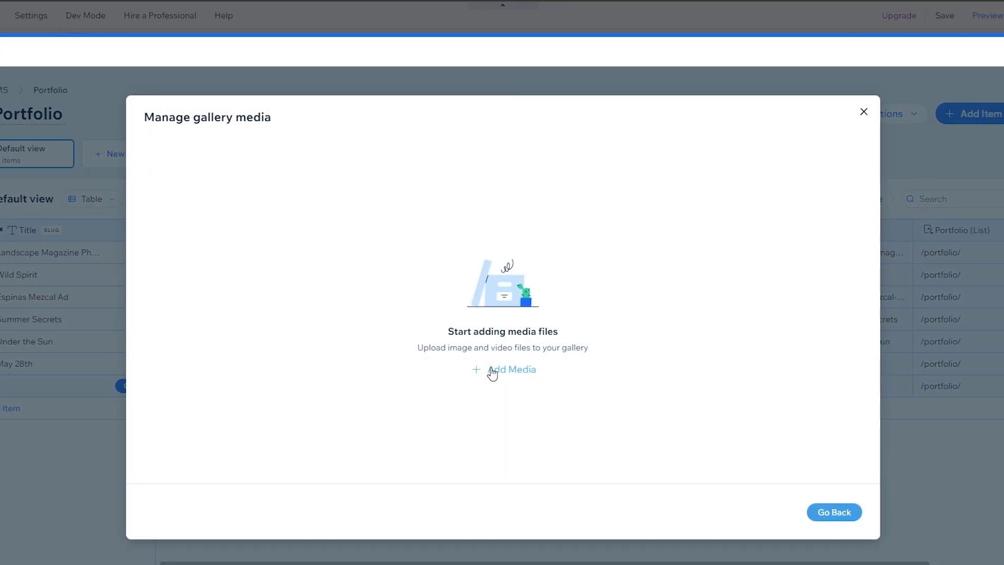
{"action": "left_click", "coordinate": [497, 371]}
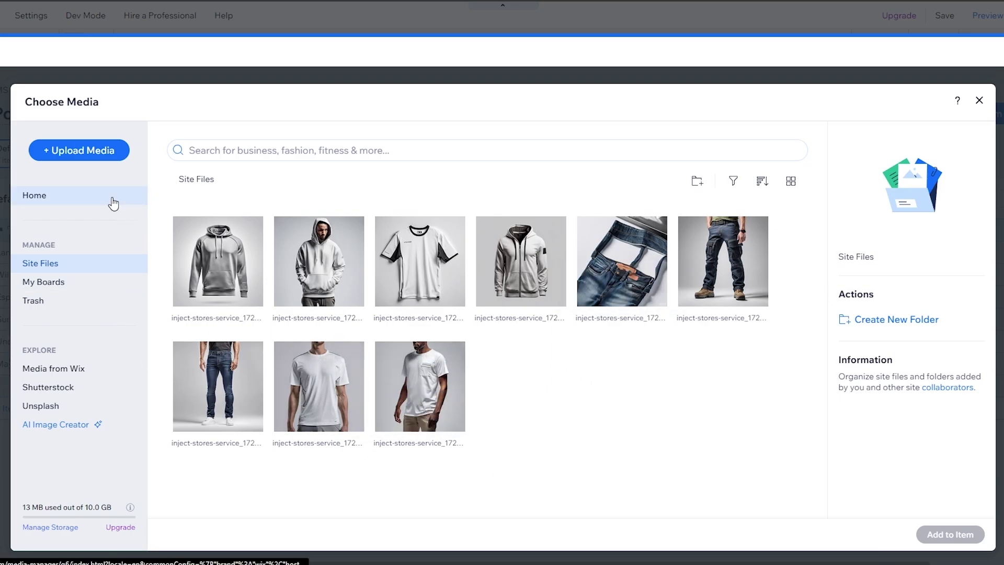
{"action": "left_click", "coordinate": [102, 156]}
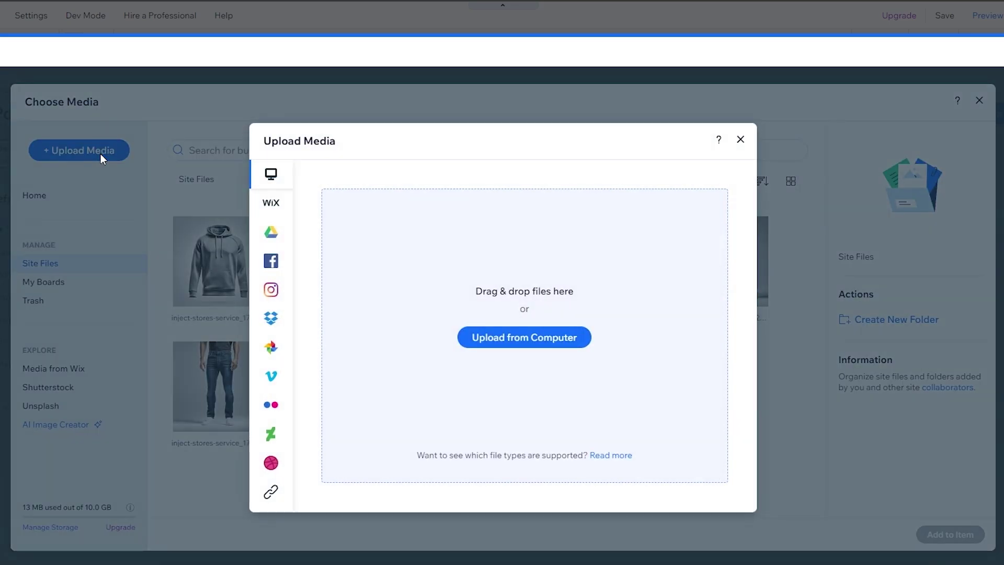
{"action": "left_click", "coordinate": [740, 140]}
{"action": "left_click", "coordinate": [979, 100]}
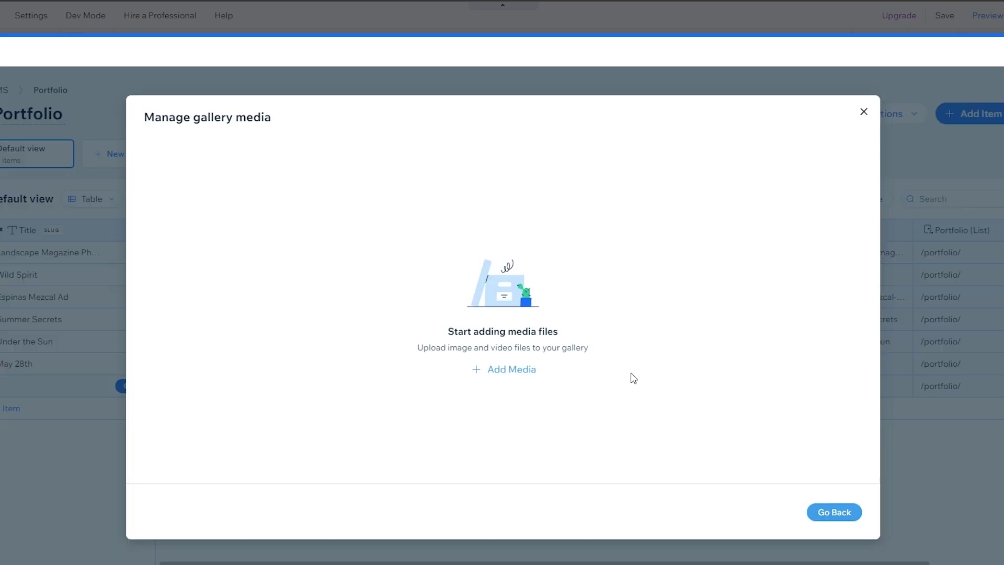
{"action": "left_click", "coordinate": [864, 112]}
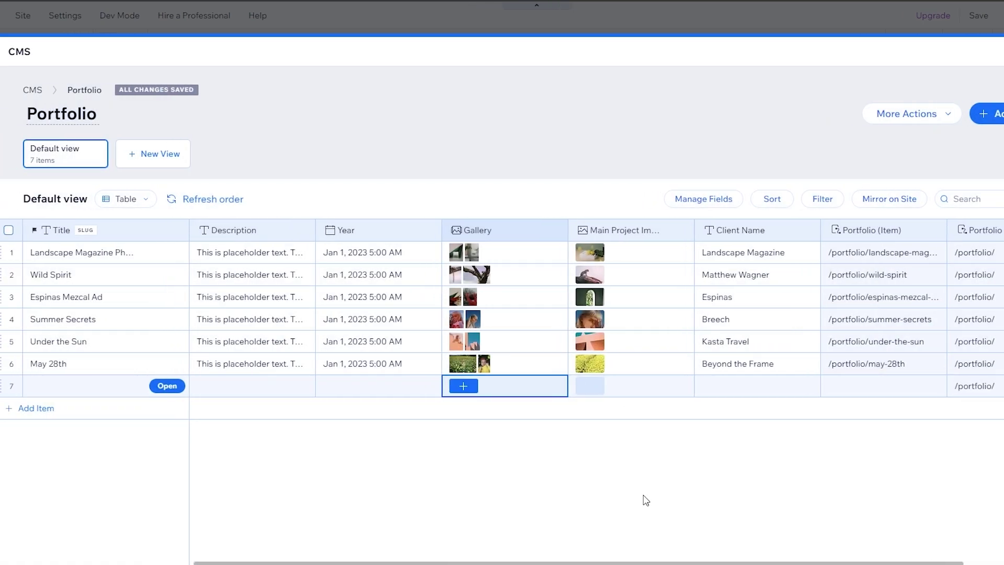
Create a new Portfolio table view with the default name Untitled View
{"action": "left_click", "coordinate": [591, 386]}
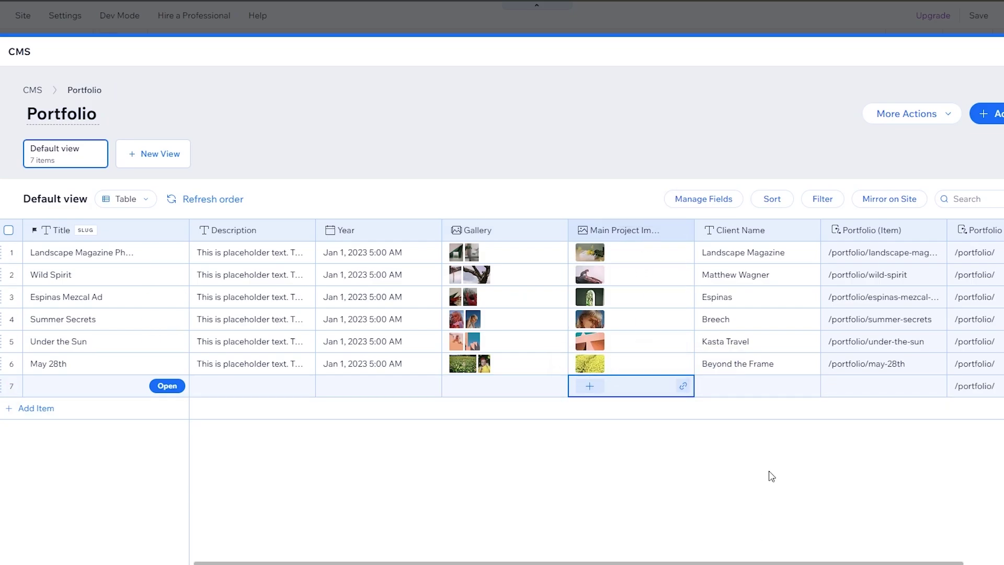
{"action": "left_click", "coordinate": [159, 163]}
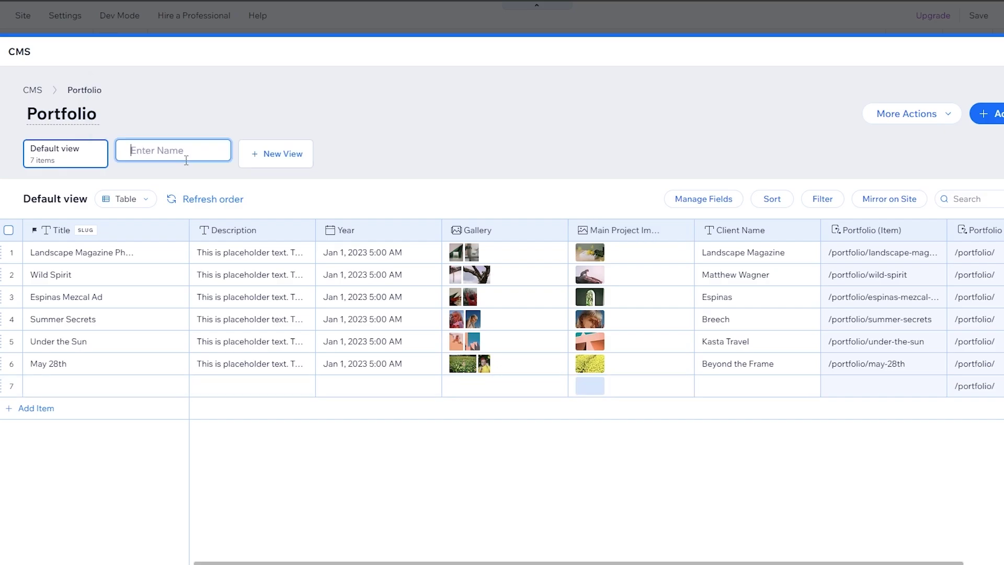
{"action": "left_click", "coordinate": [444, 116]}
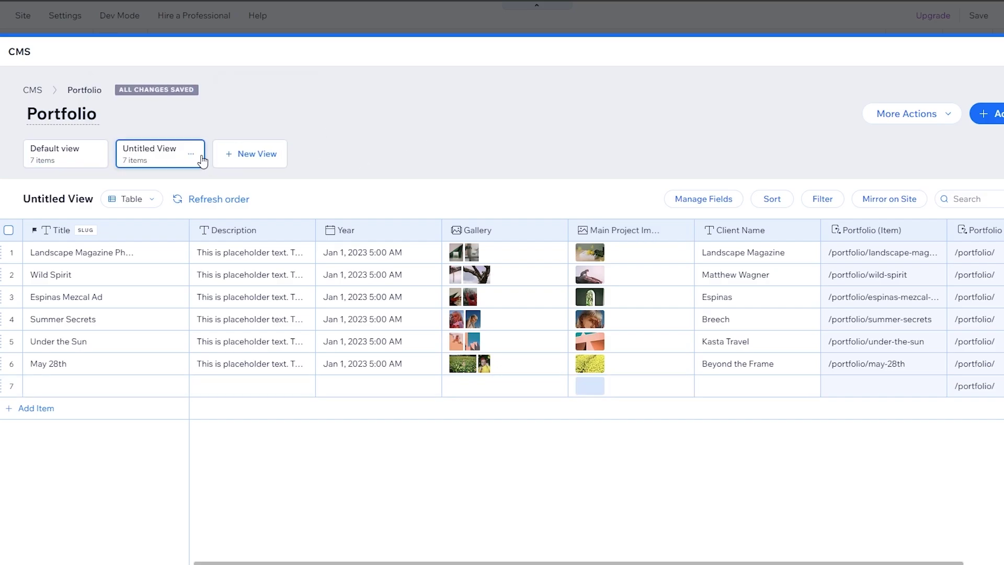
Delete the Untitled View and confirm the deletion
{"action": "left_click", "coordinate": [192, 154]}
{"action": "left_click", "coordinate": [180, 127]}
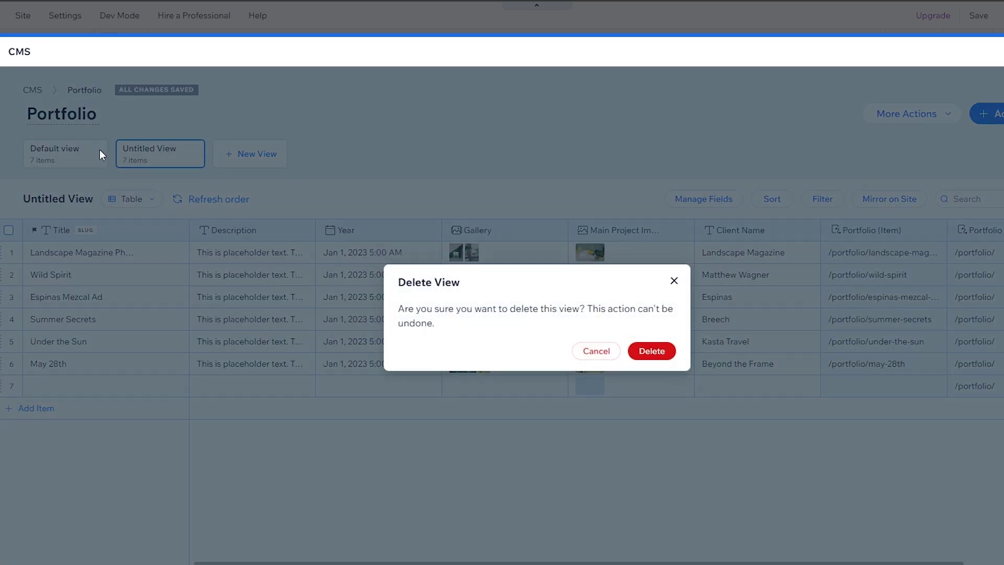
{"action": "left_click", "coordinate": [651, 351]}
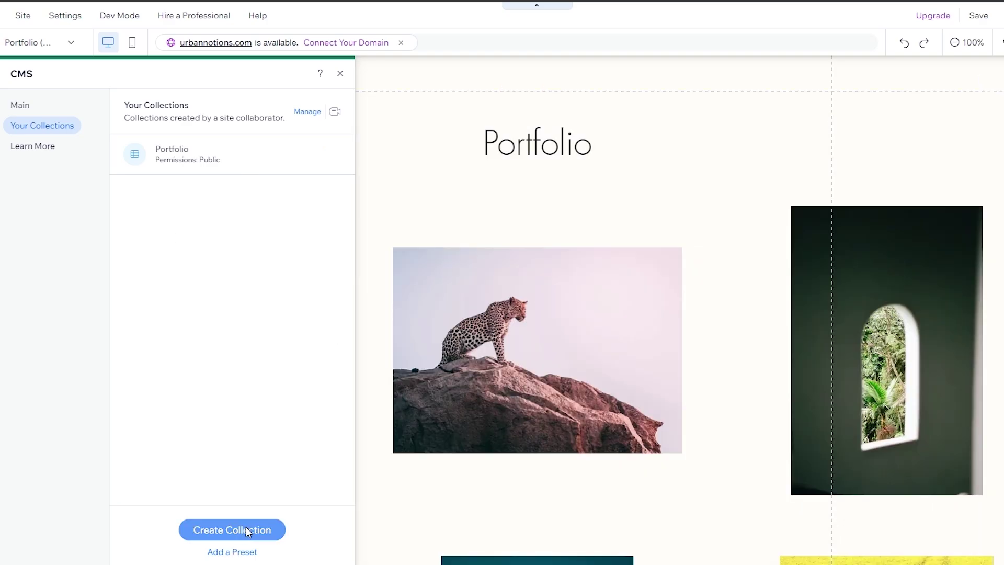
Start a new collection from scratch, reach the naming step, then cancel it
{"action": "left_click", "coordinate": [231, 528]}
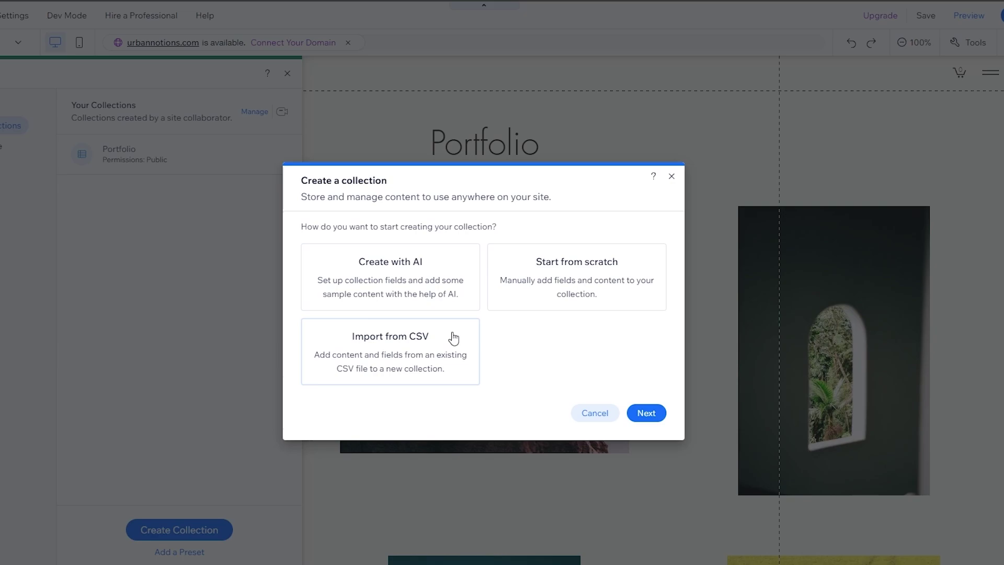
{"action": "left_click", "coordinate": [582, 301]}
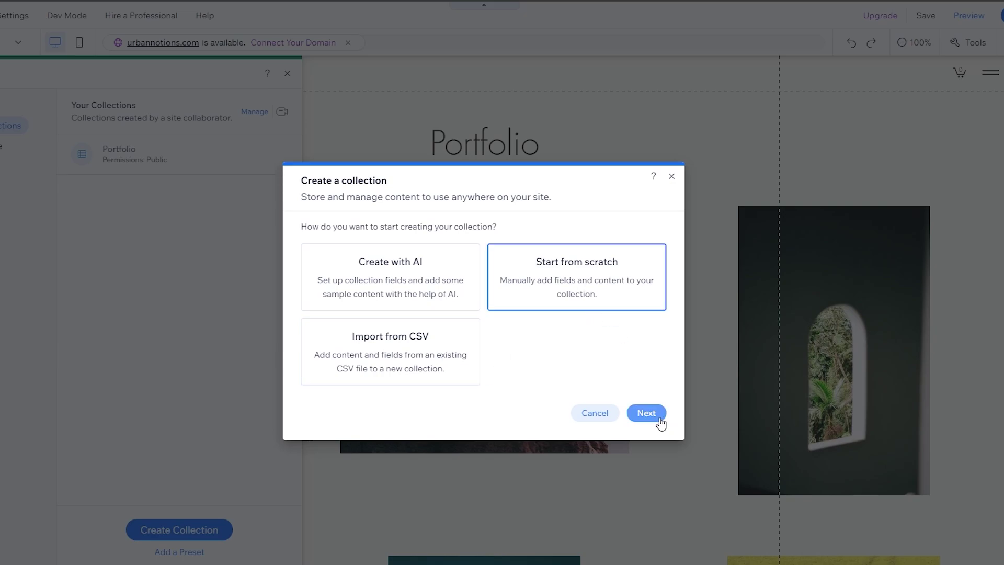
{"action": "left_click", "coordinate": [650, 416]}
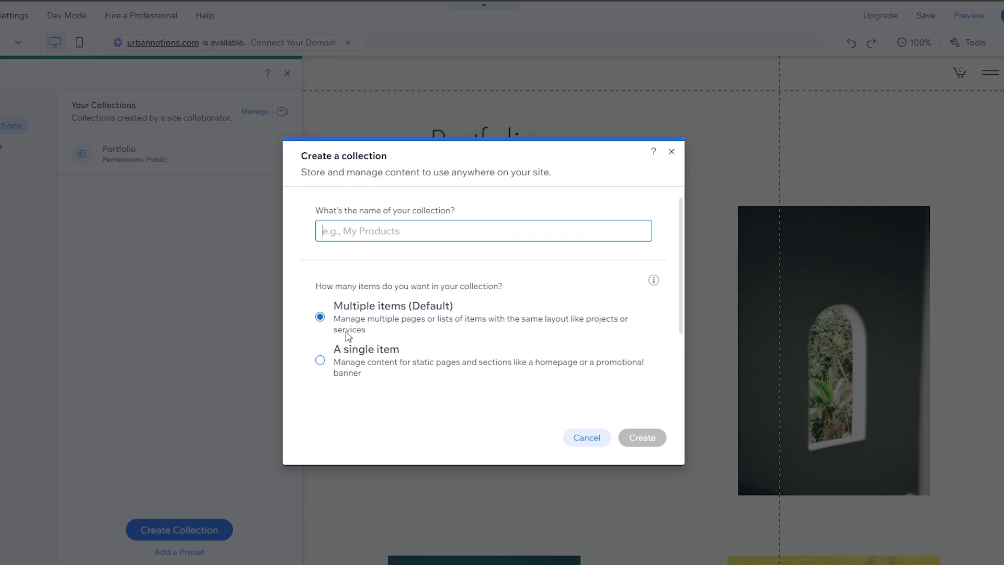
{"action": "left_click", "coordinate": [353, 291]}
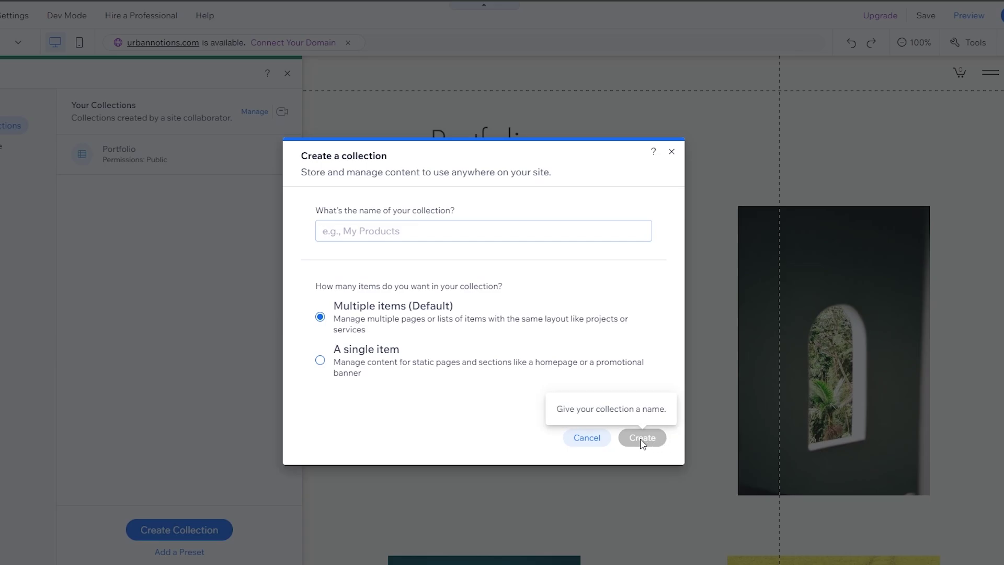
{"action": "left_click", "coordinate": [672, 153]}
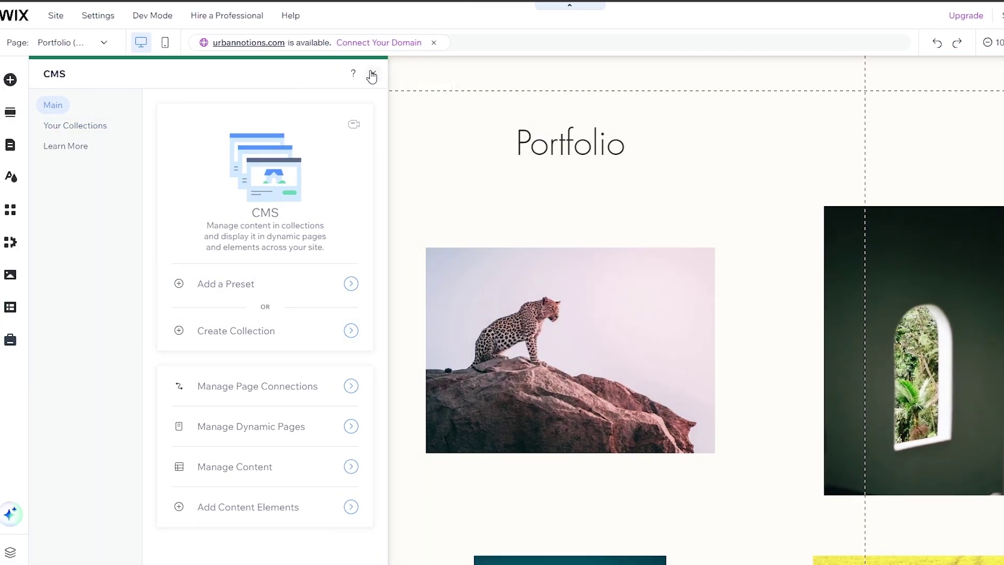
Close the CMS panel and scroll down to the Portfolio gallery and Urban Threads footer
{"action": "left_click", "coordinate": [372, 74]}
{"action": "scroll", "coordinate": [620, 205], "scroll_direction": "down", "scroll_amount": 5}
{"action": "scroll", "coordinate": [621, 206], "scroll_direction": "down", "scroll_amount": 5}
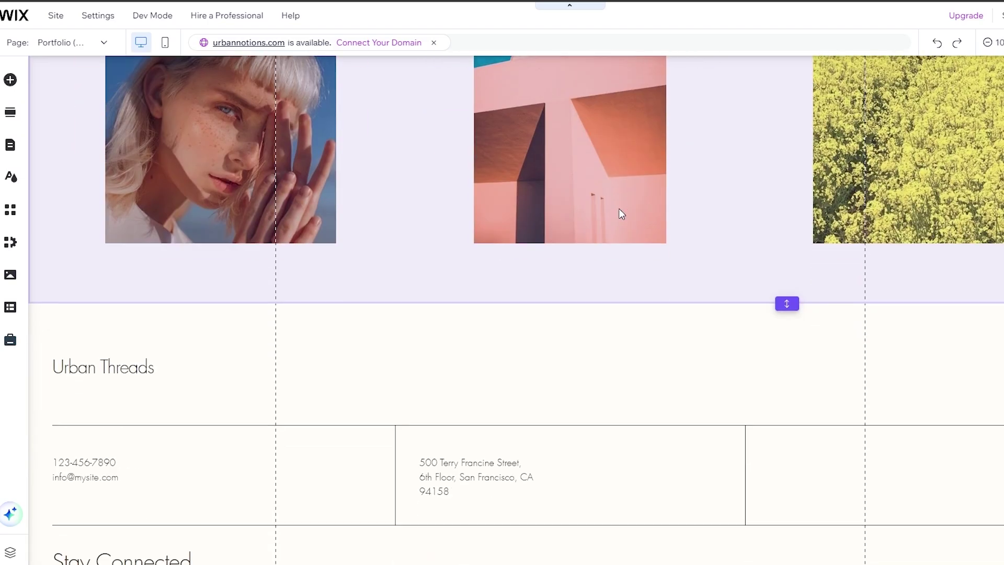